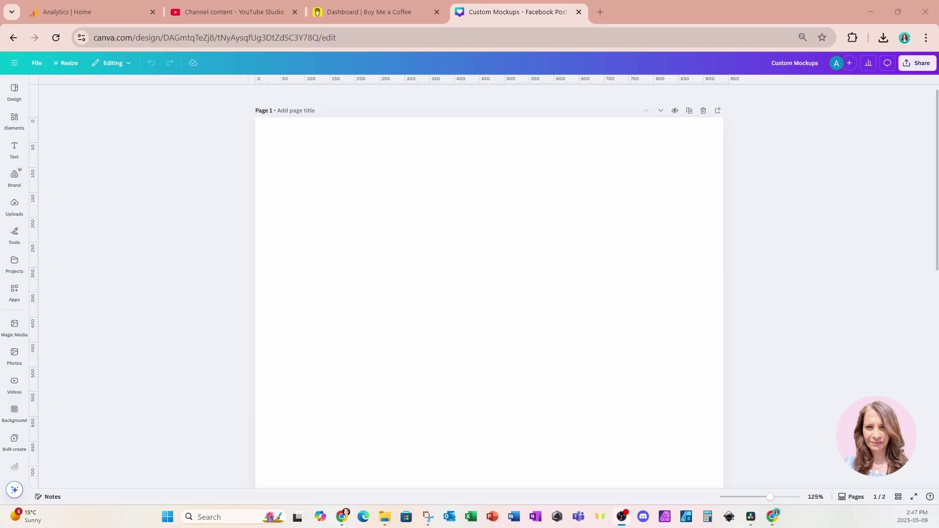
# Add the recently used orange juice bottle photo to the page centre and select it
pyautogui.click(14, 120)
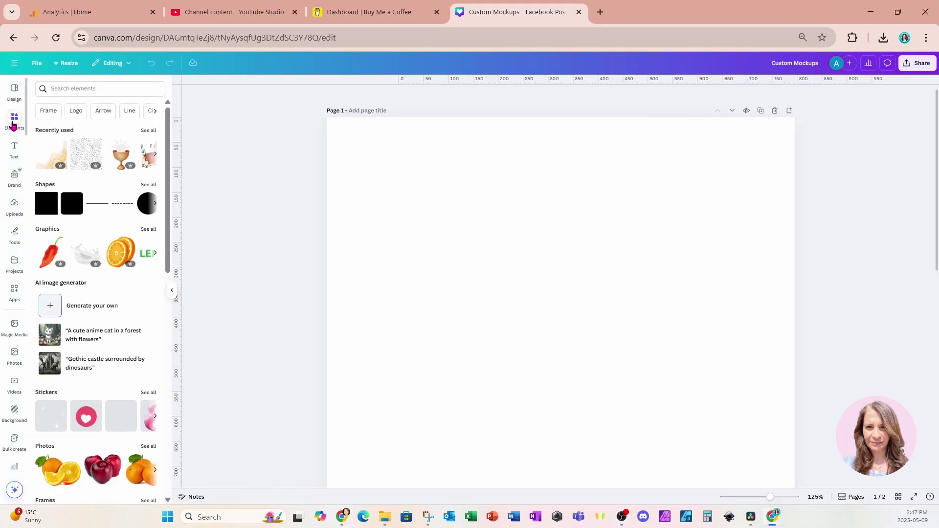
pyautogui.click(148, 131)
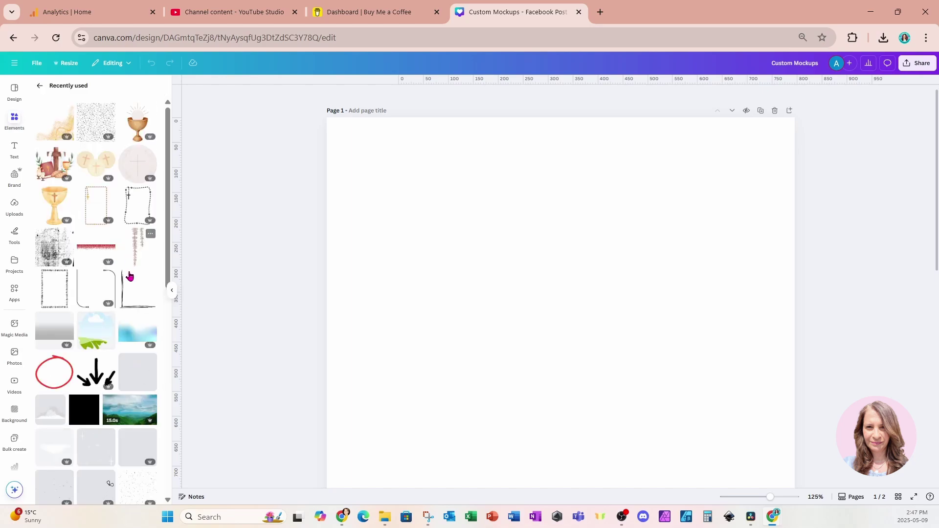
pyautogui.scroll(-8, 130, 277)
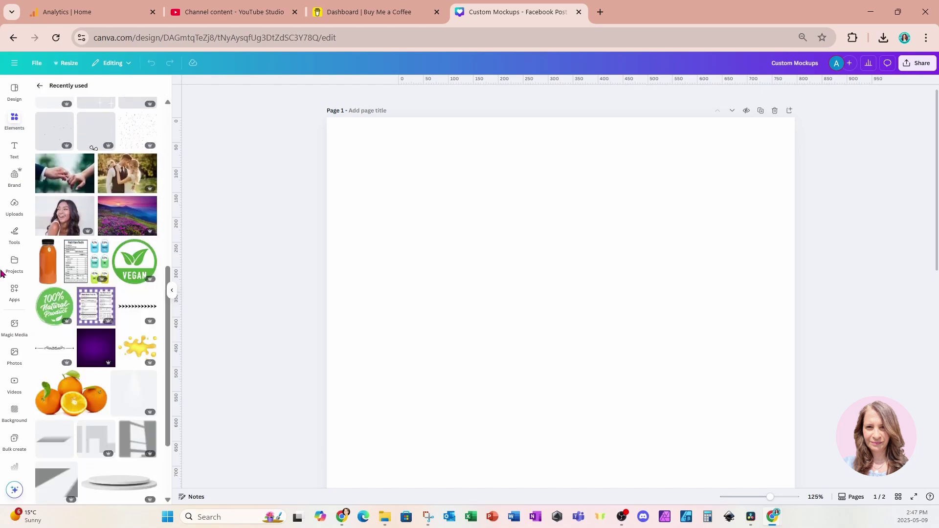
pyautogui.click(47, 269)
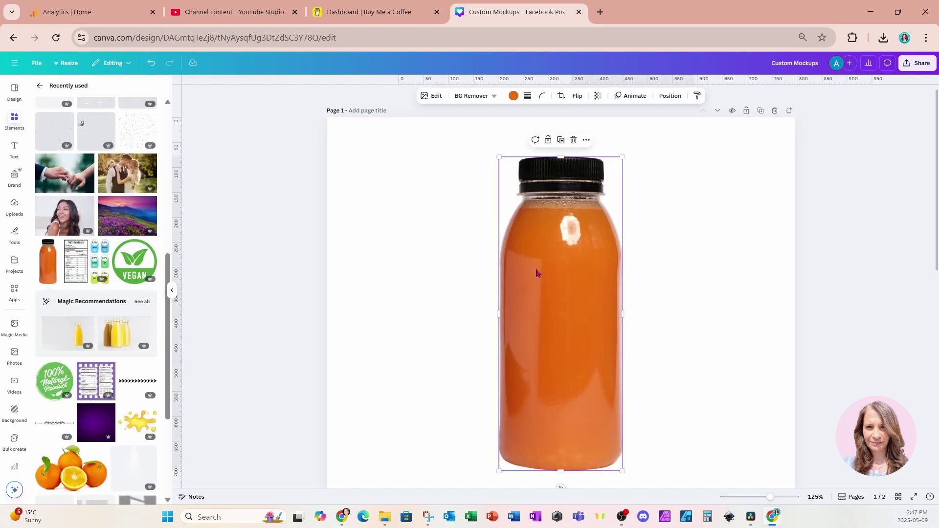
pyautogui.click(440, 266)
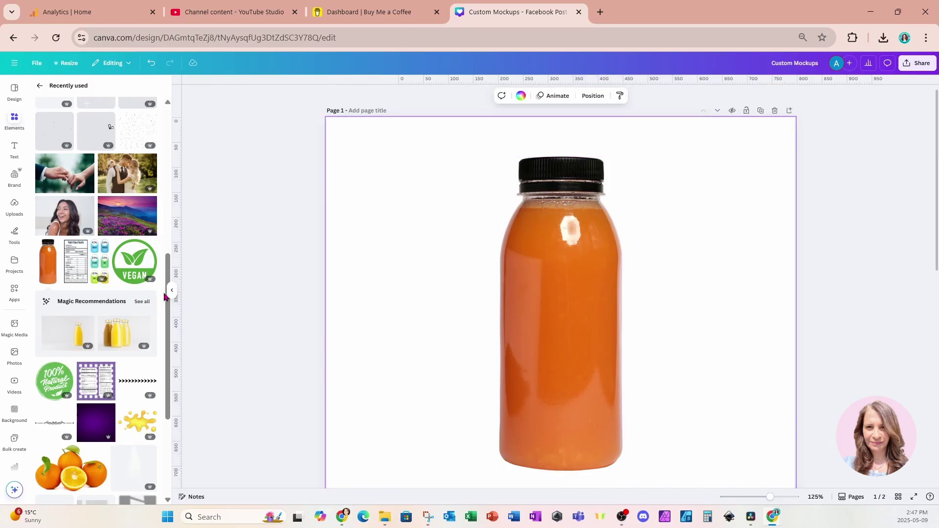
pyautogui.click(172, 291)
pyautogui.click(442, 365)
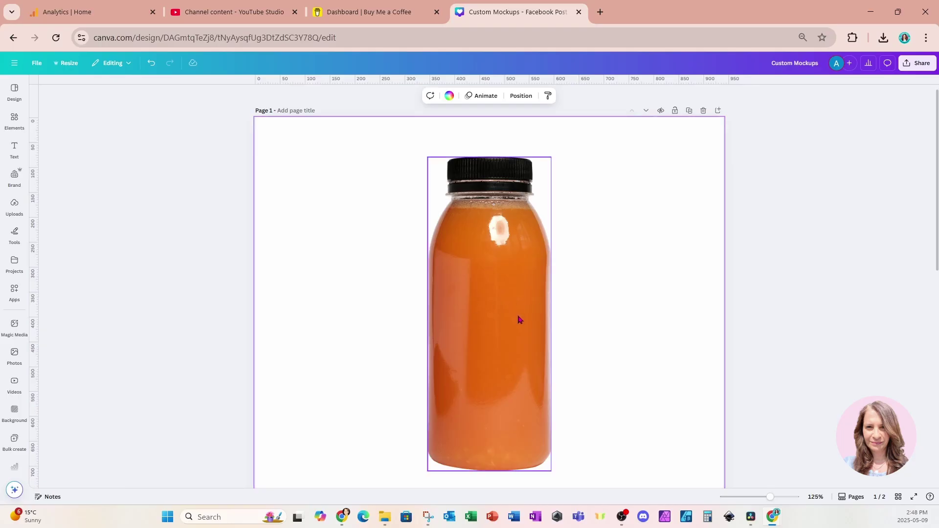
pyautogui.click(517, 320)
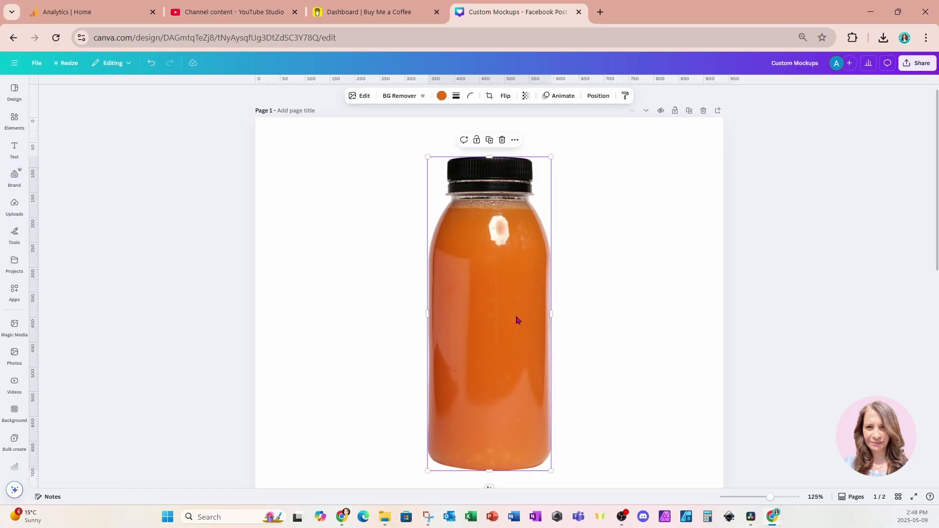
# Launch the Mockups app from the bottle photo's Edit options
pyautogui.click(361, 96)
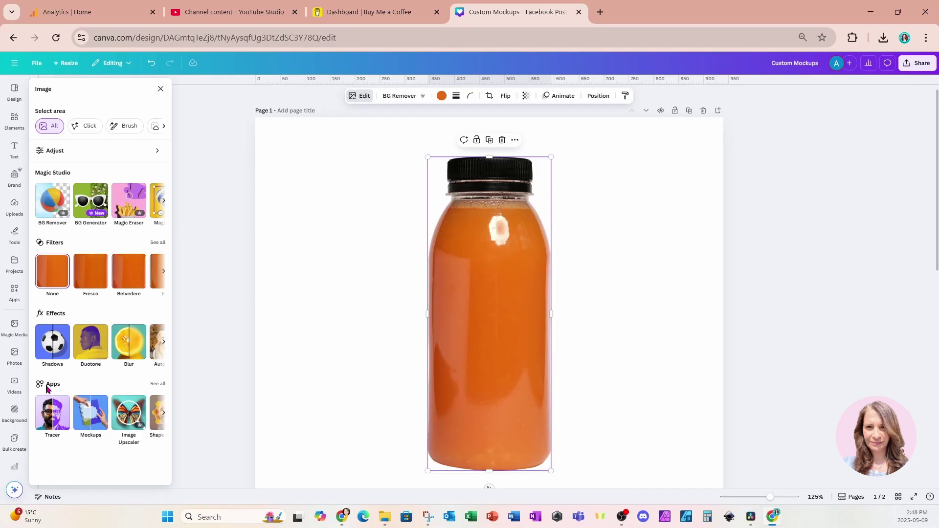
pyautogui.click(90, 424)
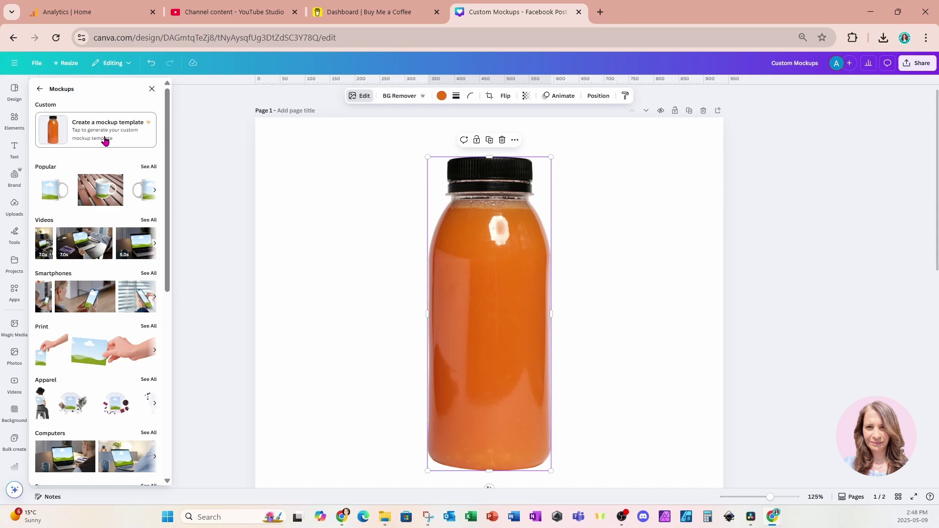
# Generate a mockup template from the bottle and confirm the third result
pyautogui.click(105, 141)
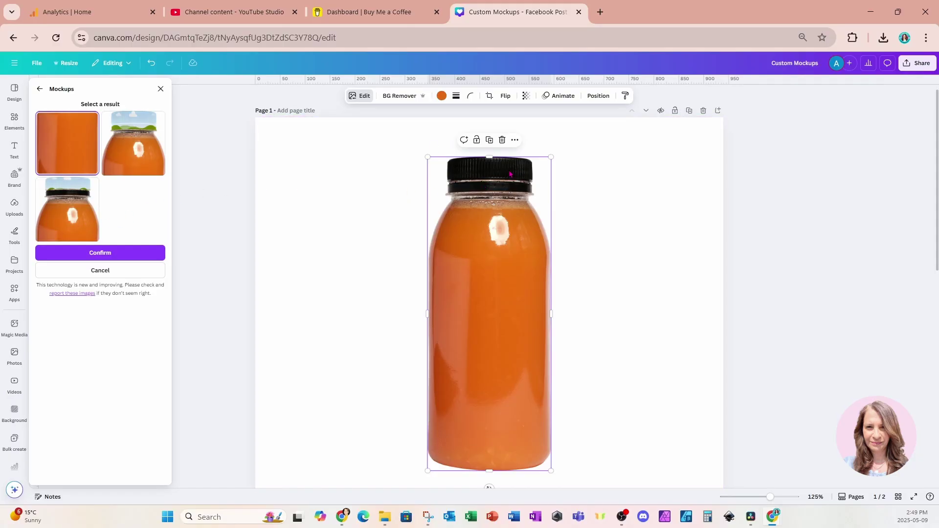
pyautogui.click(69, 219)
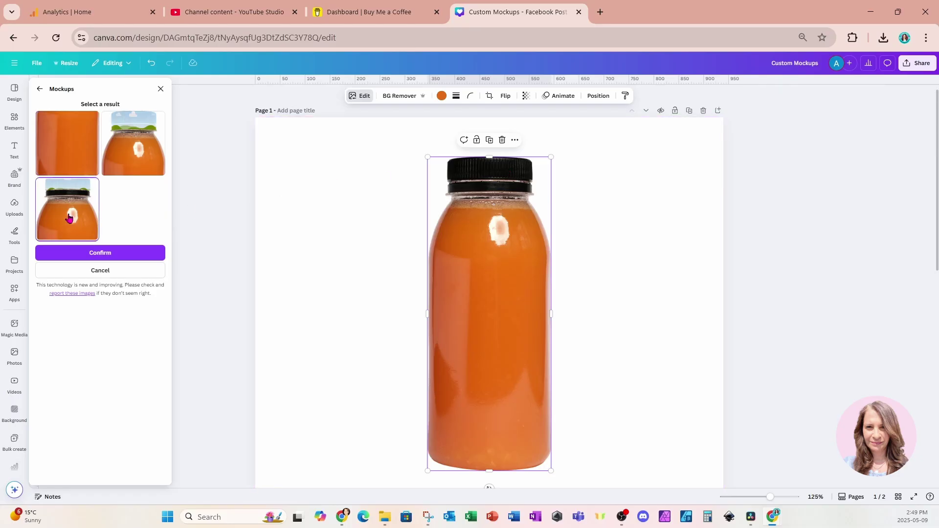
pyautogui.click(63, 259)
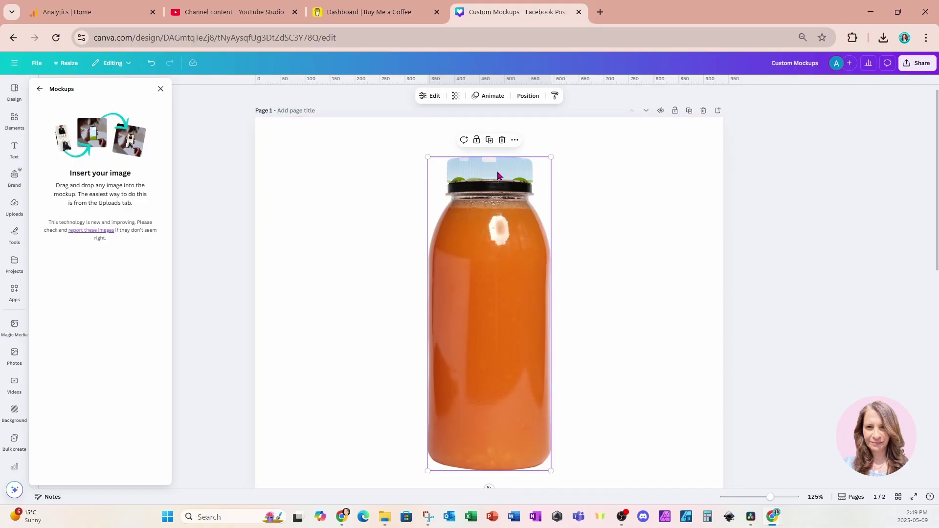
# Drop the uploaded purple Juicey Juice label image into the bottle mockup
pyautogui.click(18, 215)
pyautogui.click(560, 314)
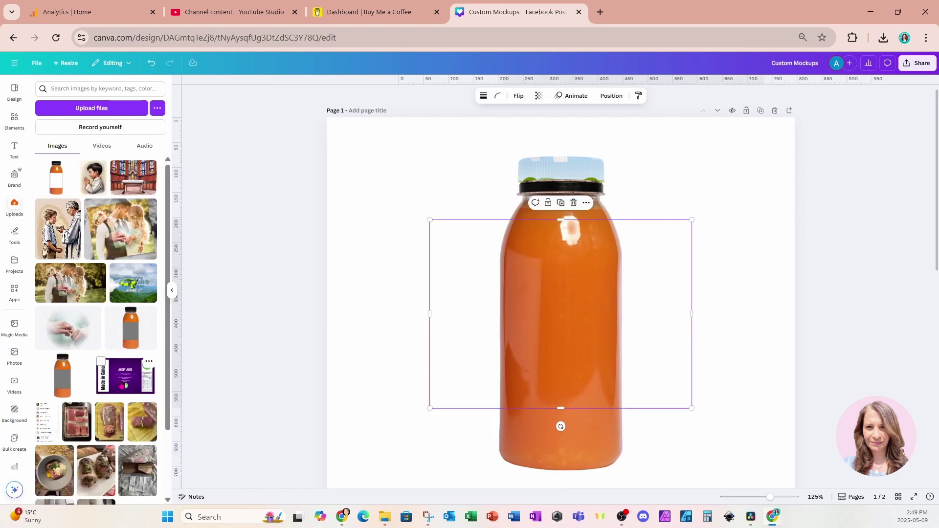
pyautogui.click(121, 385)
pyautogui.click(172, 290)
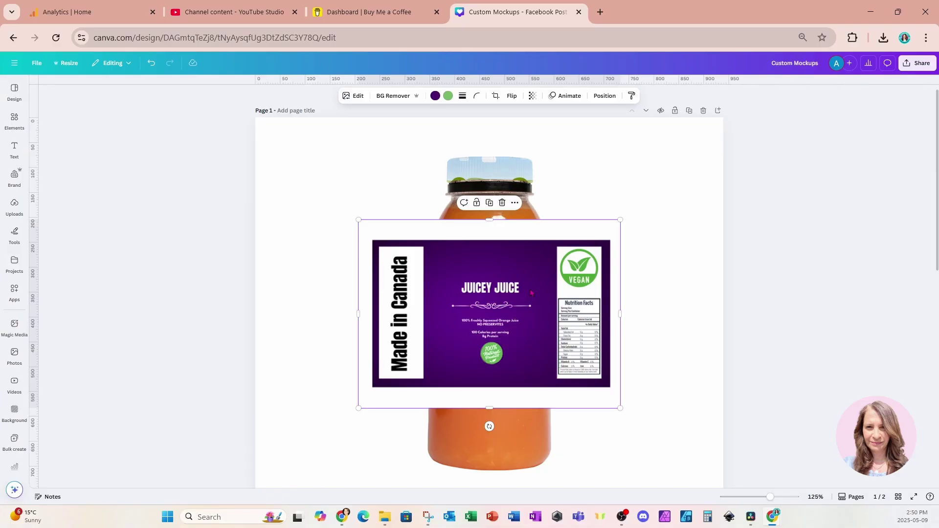
pyautogui.moveTo(531, 293); pyautogui.dragTo(521, 298)
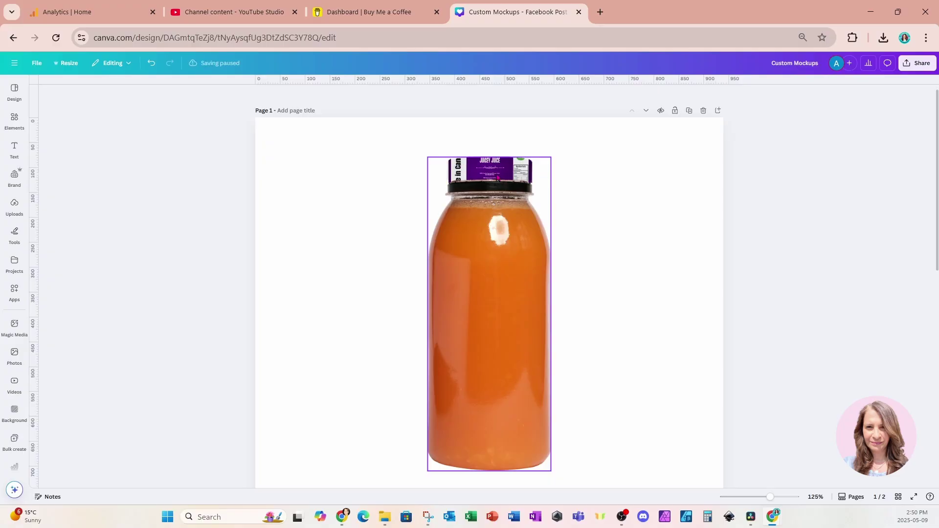
# Try Fit on the mockup's label, then apply Fill so it fills the frame
pyautogui.click(491, 258)
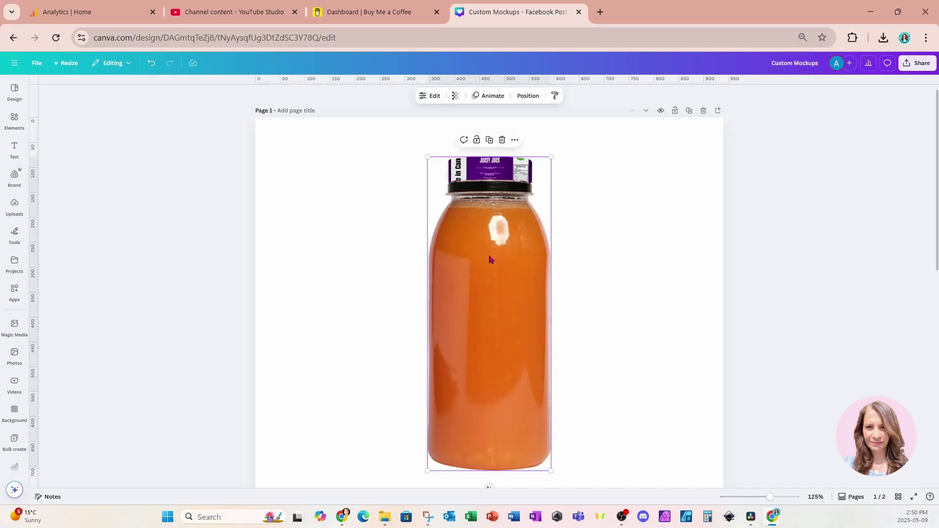
pyautogui.click(423, 98)
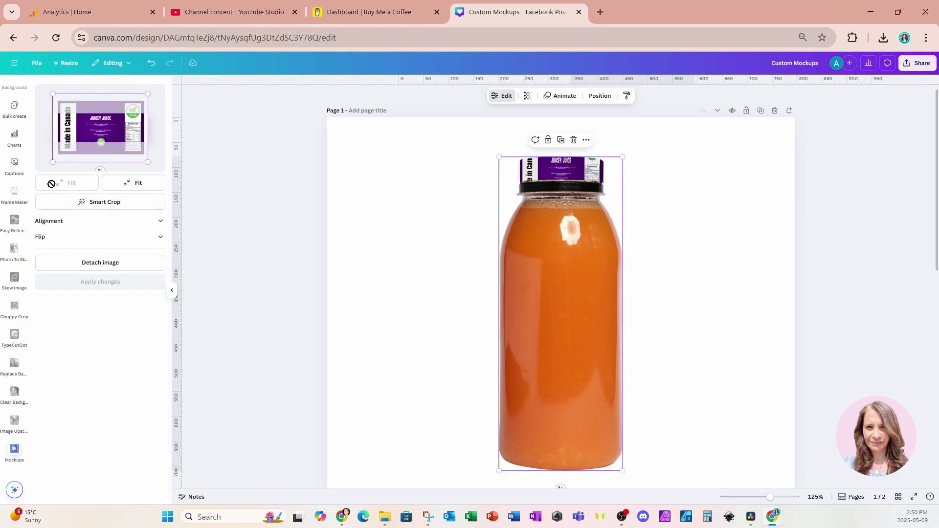
pyautogui.click(129, 184)
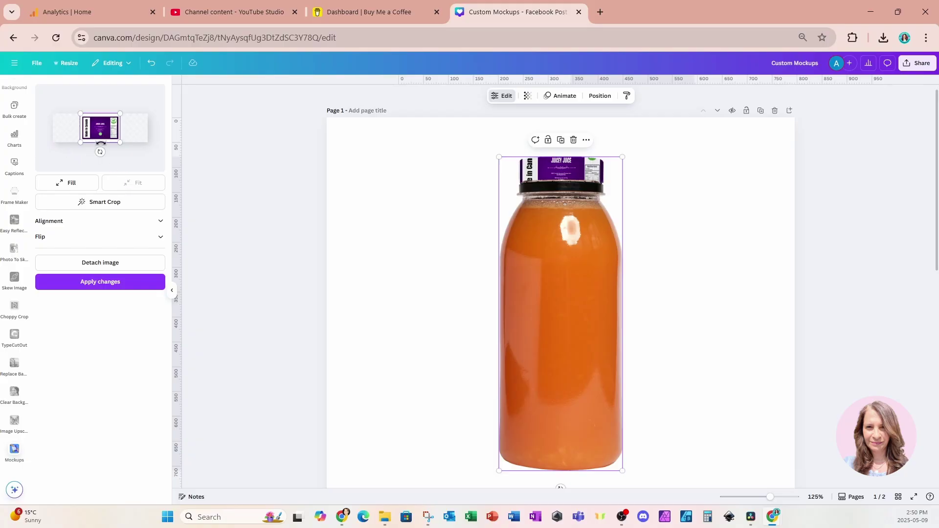
pyautogui.click(74, 285)
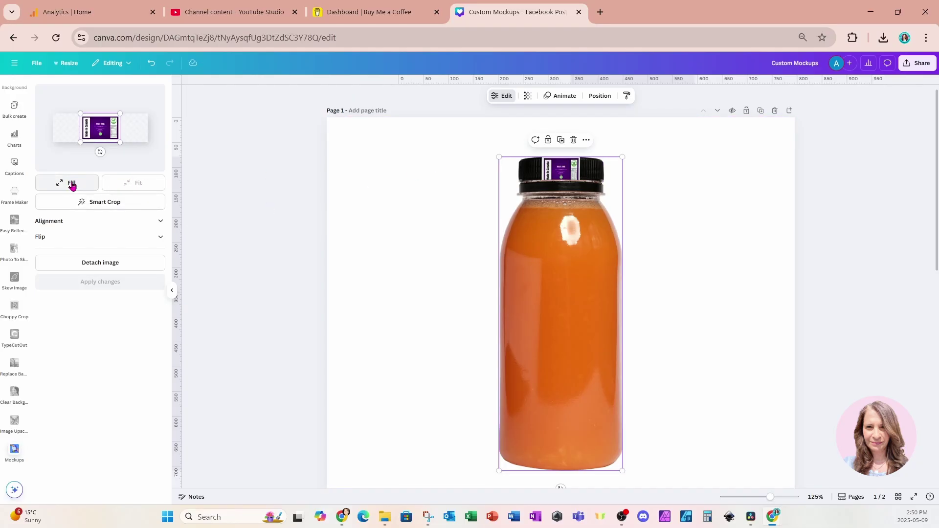
pyautogui.click(53, 187)
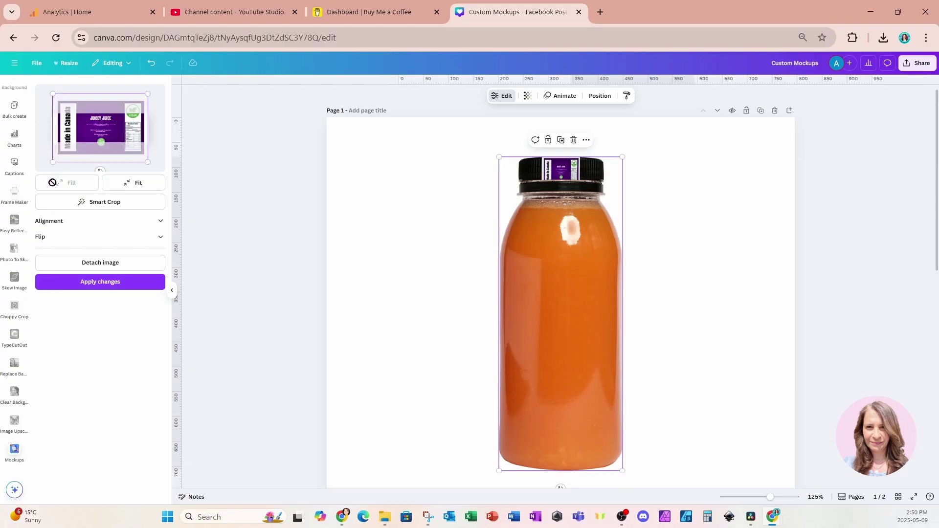
pyautogui.click(53, 281)
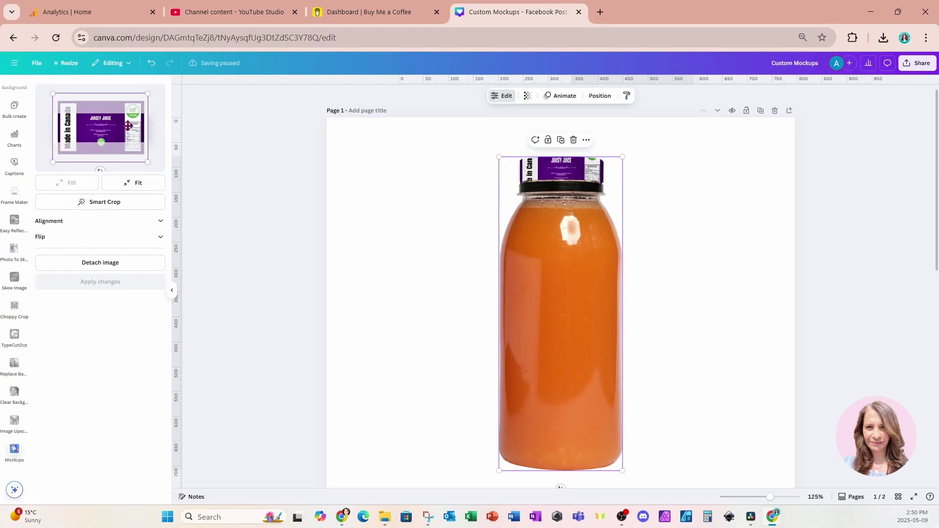
# Reposition and tighten the label crop in the preview, then apply Smart Crop
pyautogui.moveTo(124, 126); pyautogui.dragTo(90, 115)
pyautogui.moveTo(150, 159); pyautogui.dragTo(97, 130)
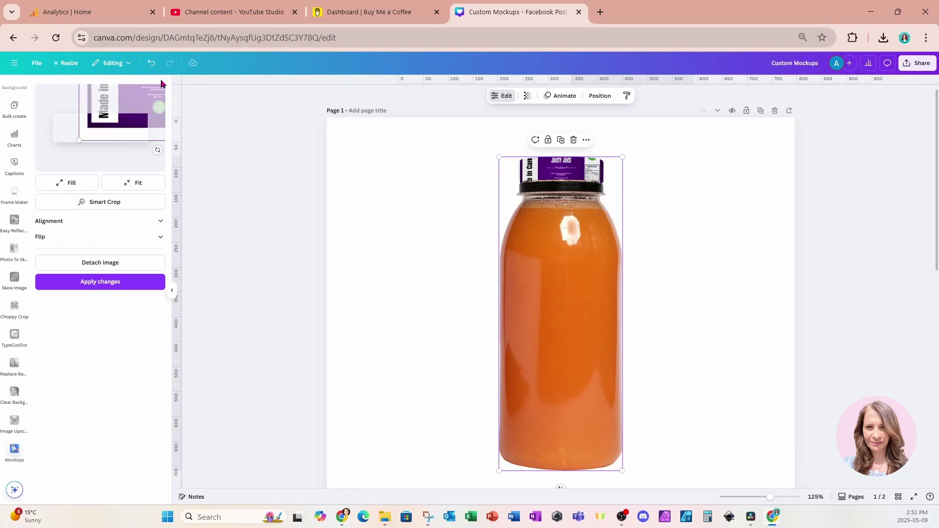
pyautogui.moveTo(64, 165); pyautogui.dragTo(61, 162)
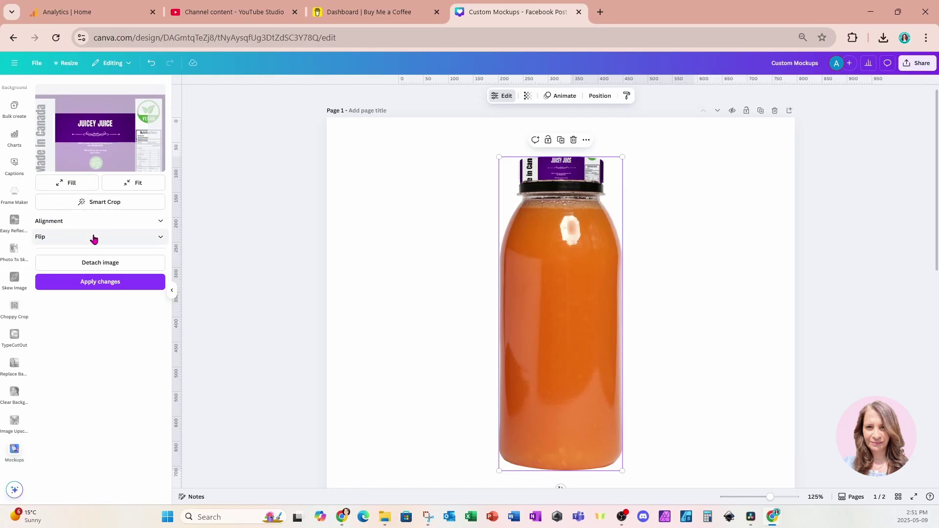
pyautogui.click(76, 203)
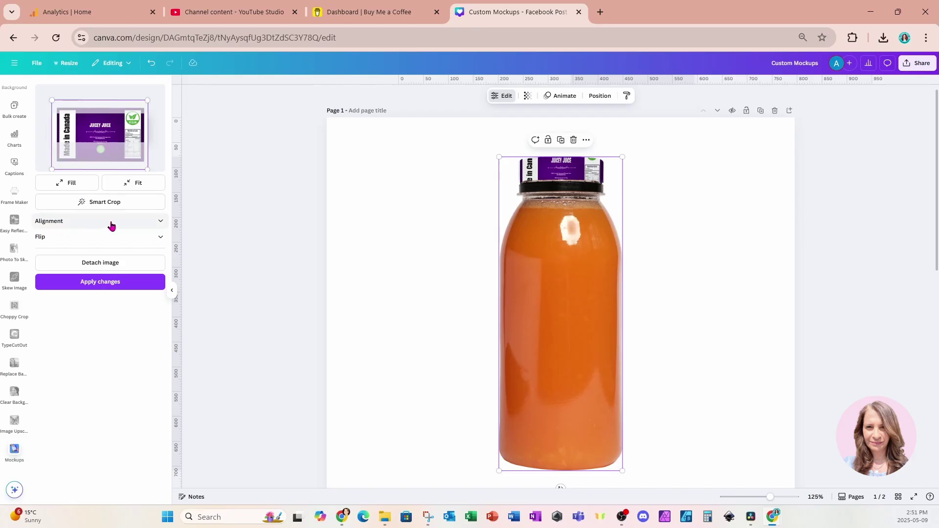
# Try left, centre, right, top, middle and bottom alignments, then move the label lower
pyautogui.click(159, 224)
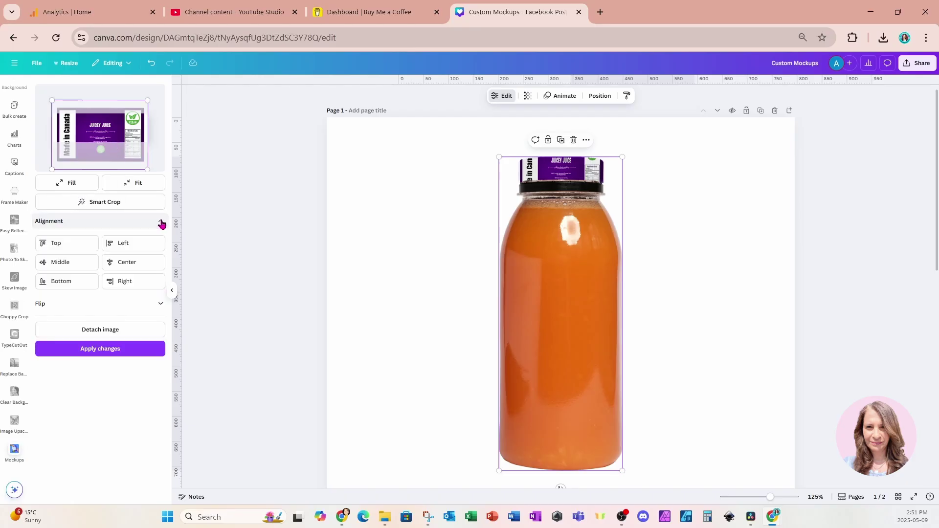
pyautogui.click(144, 244)
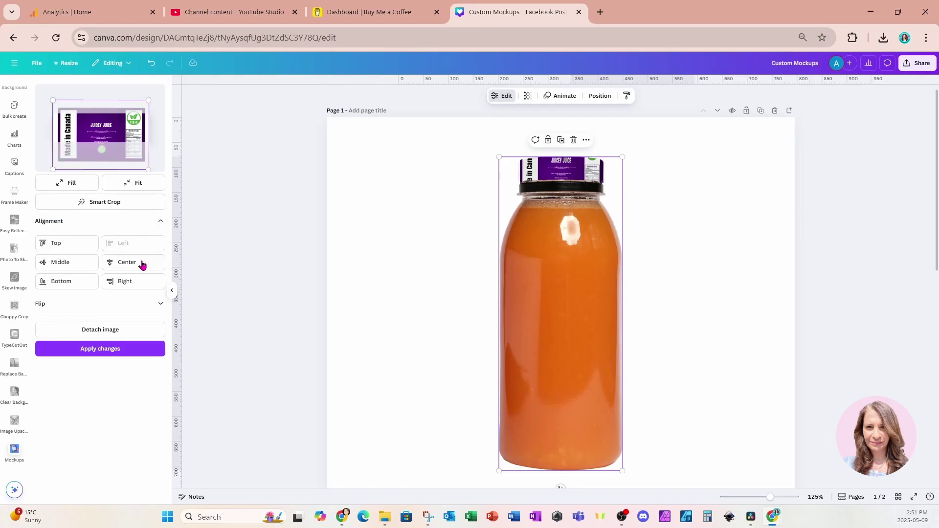
pyautogui.click(138, 265)
pyautogui.click(130, 286)
pyautogui.click(74, 245)
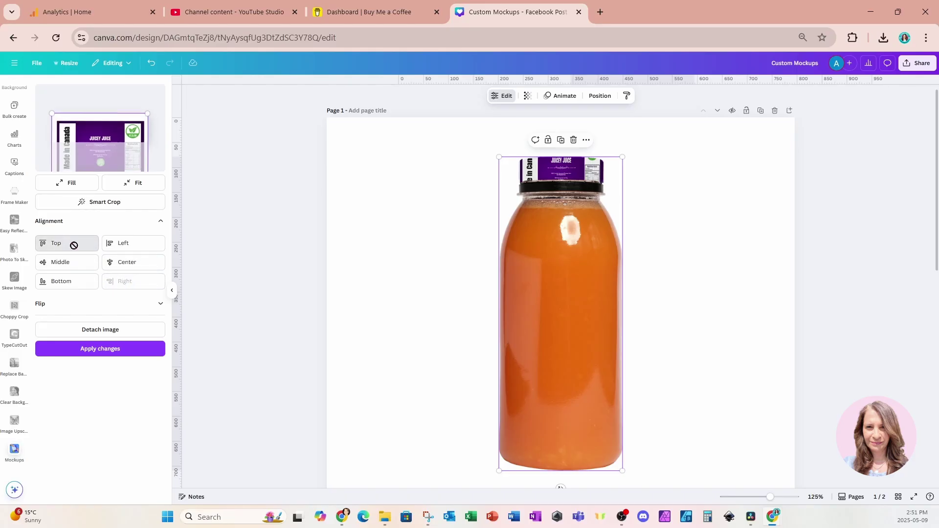
pyautogui.click(76, 265)
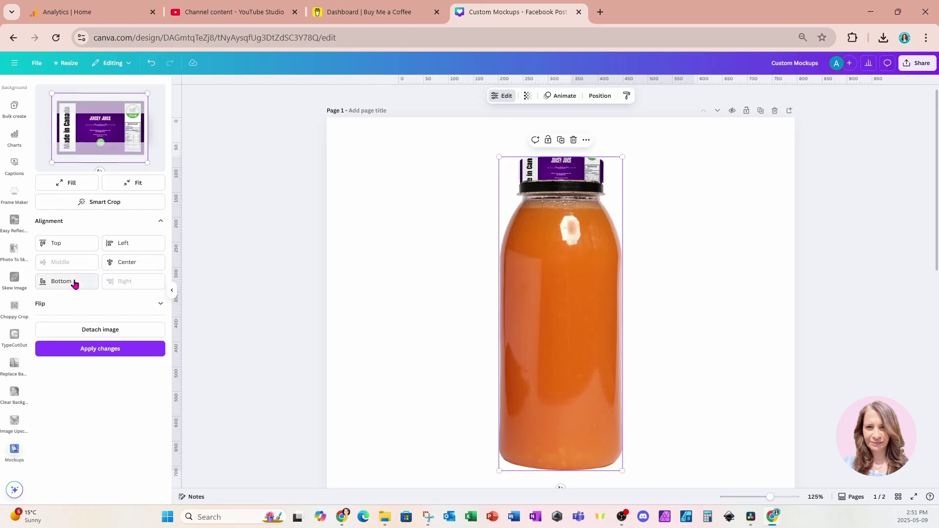
pyautogui.click(75, 282)
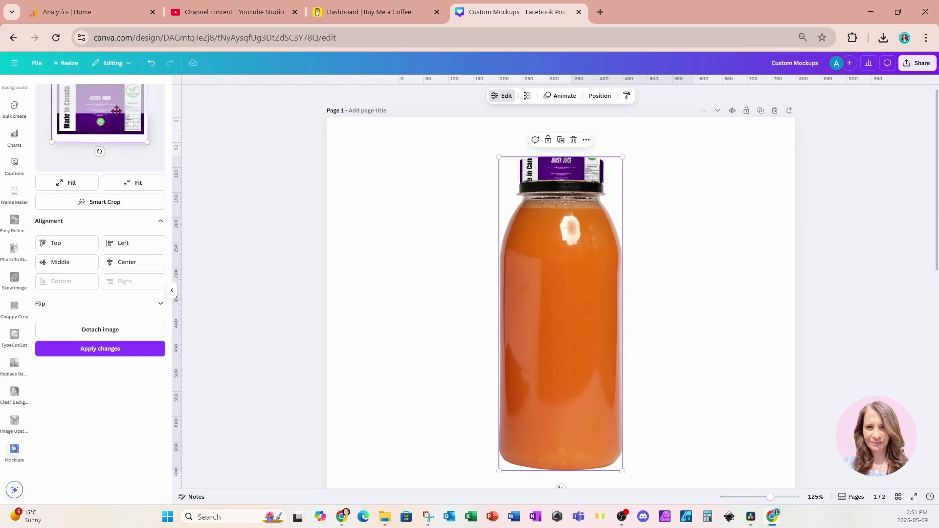
pyautogui.moveTo(113, 111); pyautogui.dragTo(116, 131)
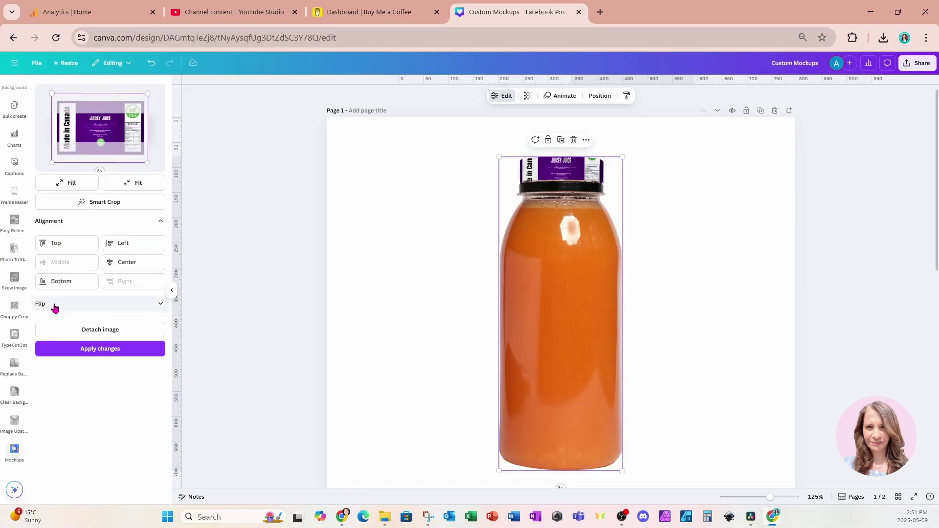
# Test horizontal and vertical flips, restore the original orientation, and reposition the label
pyautogui.click(160, 305)
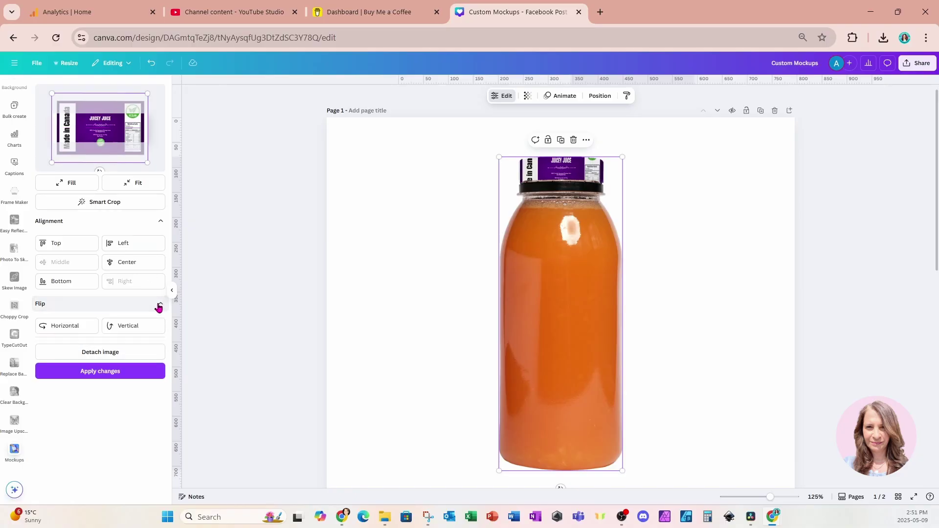
pyautogui.click(72, 330)
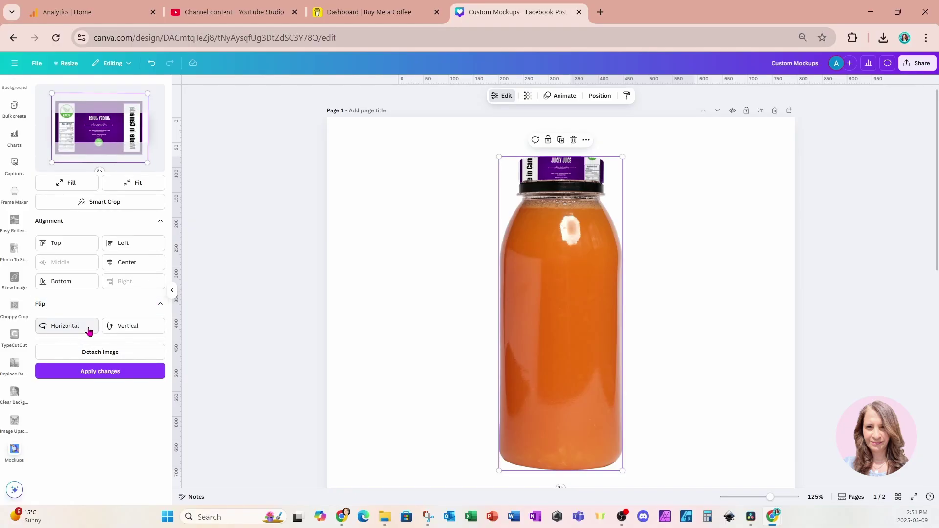
pyautogui.click(135, 329)
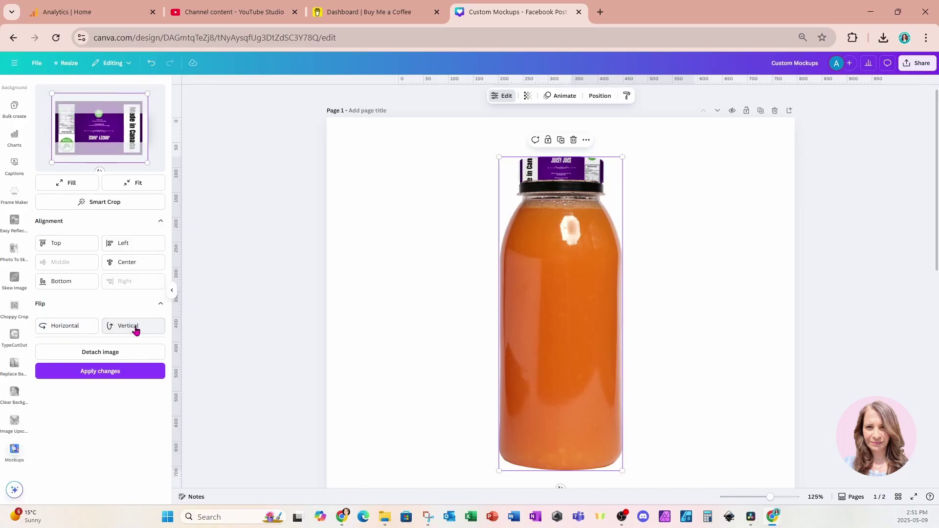
pyautogui.click(136, 331)
pyautogui.click(80, 330)
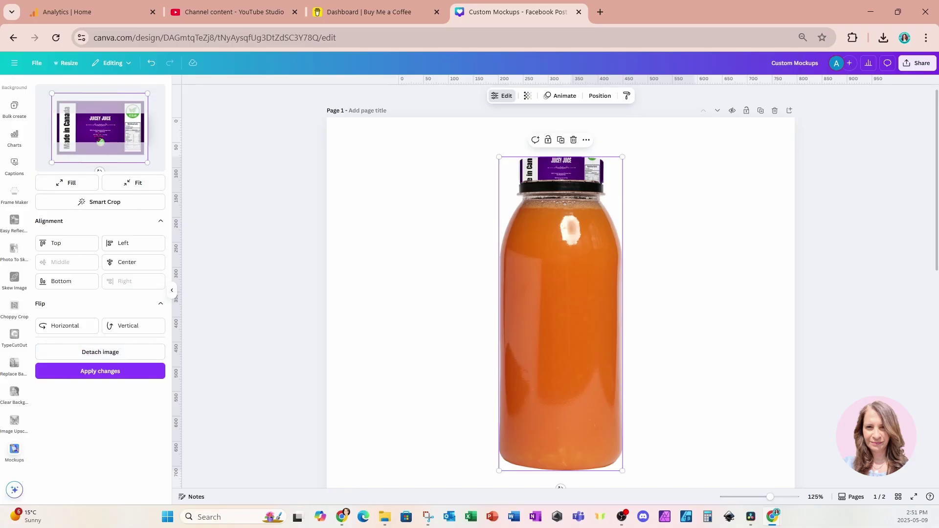
pyautogui.moveTo(92, 143); pyautogui.dragTo(109, 137)
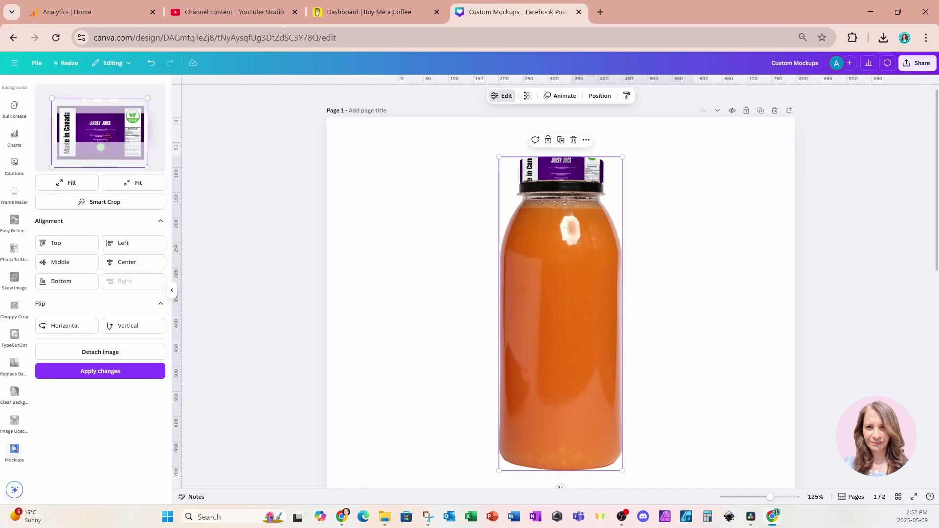
# Duplicate the mockup page and delete the bottle mockup from page 2
pyautogui.click(760, 111)
pyautogui.click(563, 283)
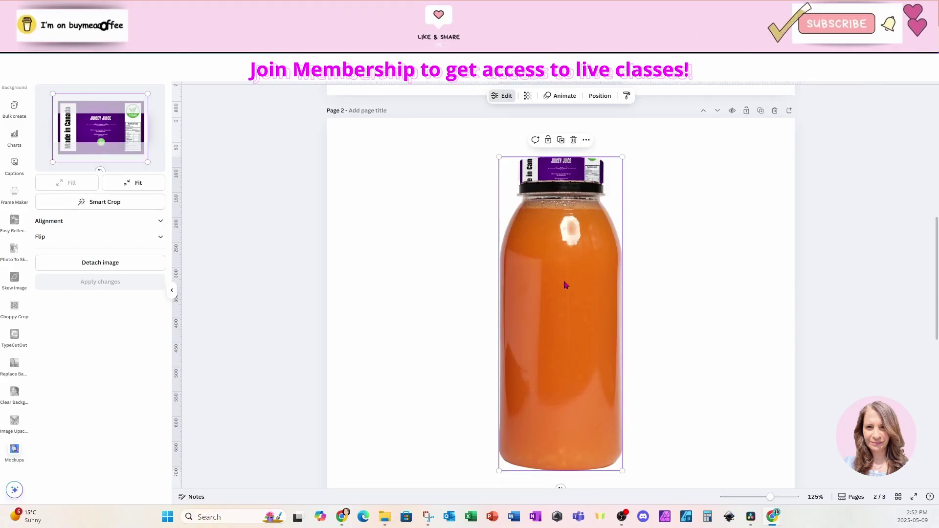
pyautogui.press('Delete')
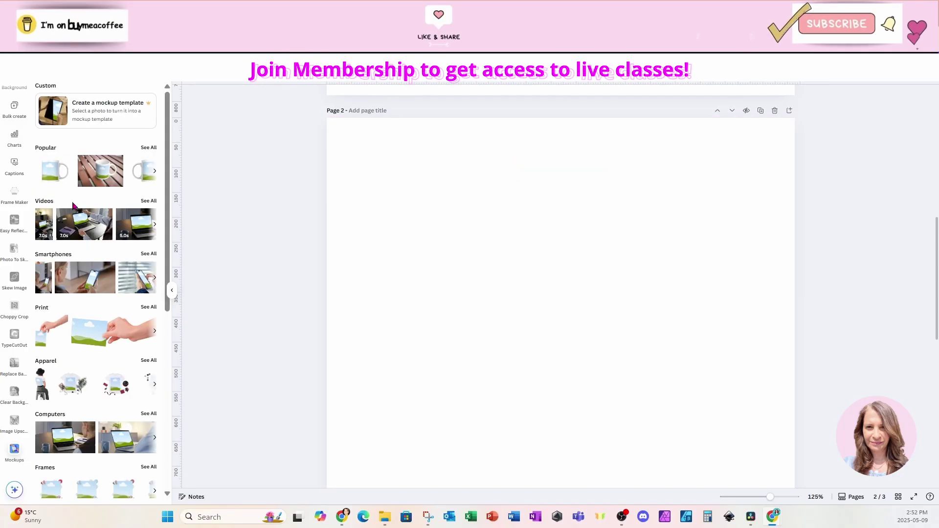
# Add the plain orange juice bottle from recently used elements to page 2
pyautogui.scroll(5, 16, 157)
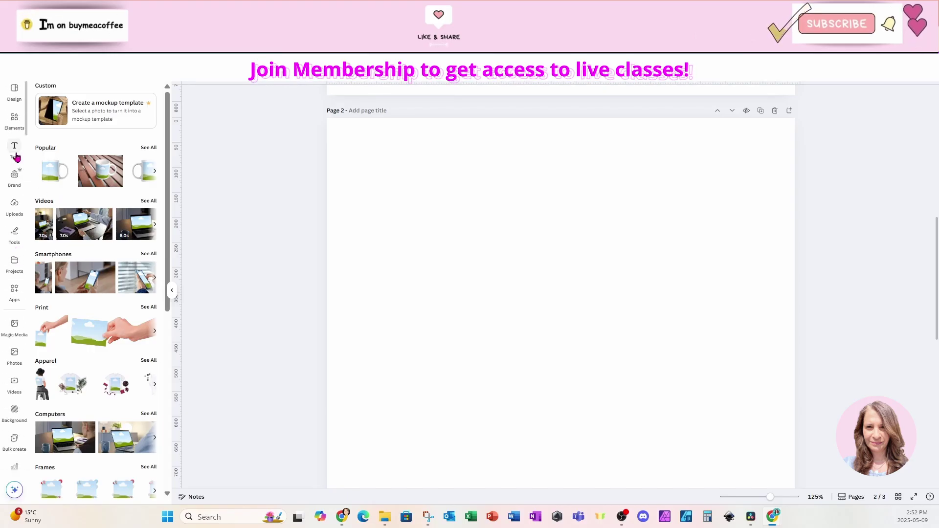
pyautogui.click(14, 120)
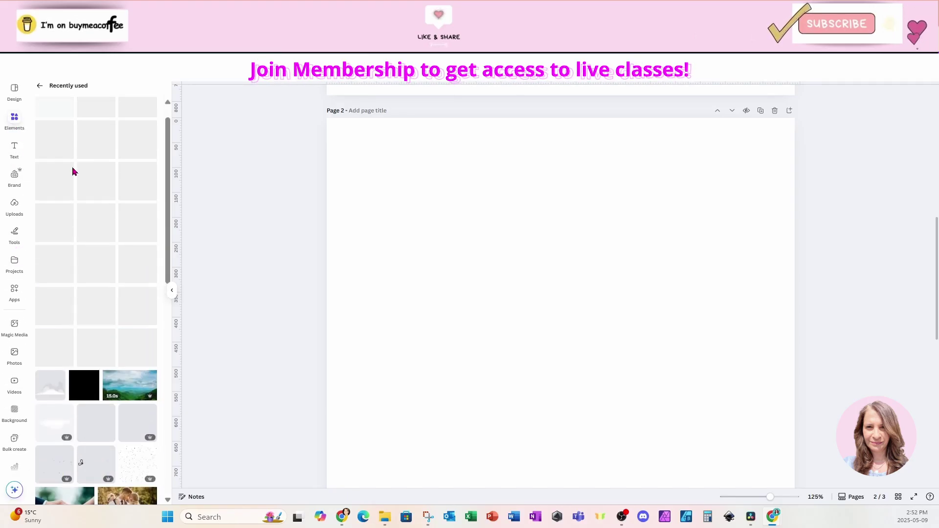
pyautogui.click(38, 88)
pyautogui.click(49, 157)
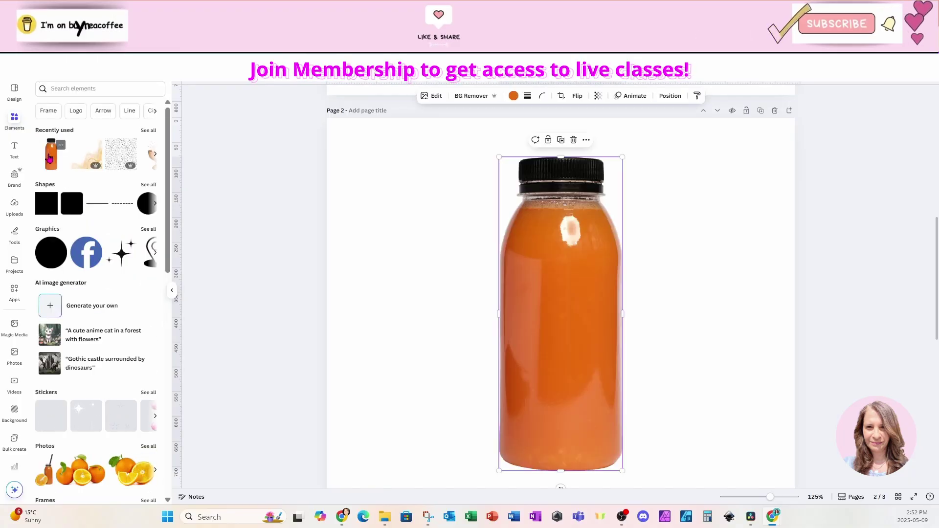
pyautogui.click(486, 316)
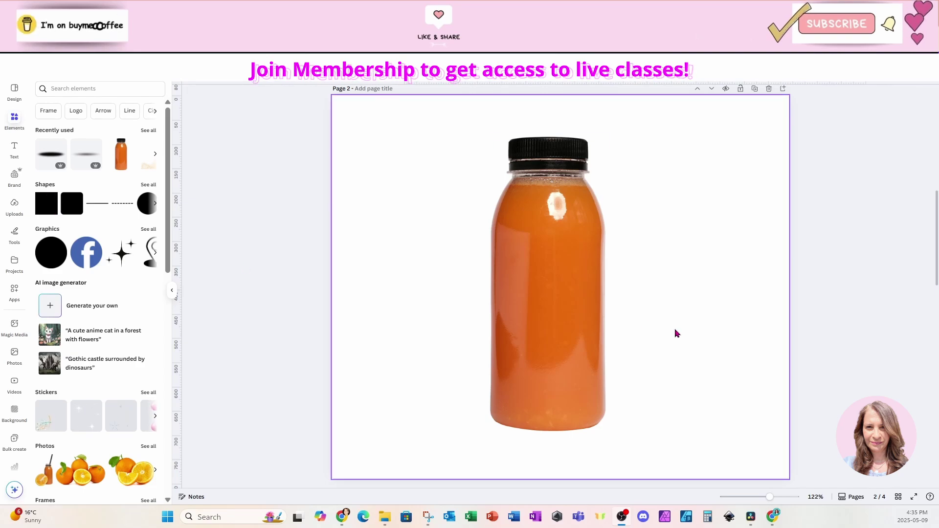
# Add a grey rectangle with R and move it over the bottle's middle on page 2
pyautogui.click(637, 312)
pyautogui.press('r')
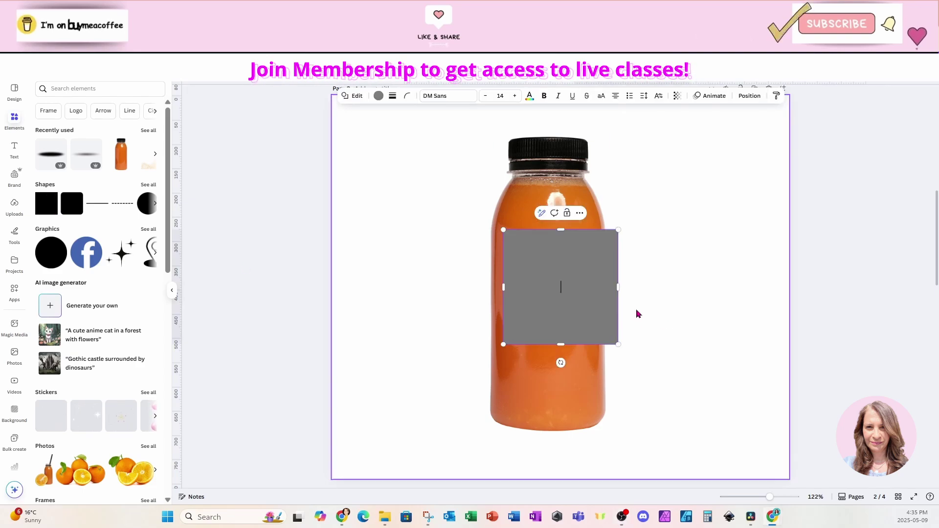
pyautogui.press('Return')
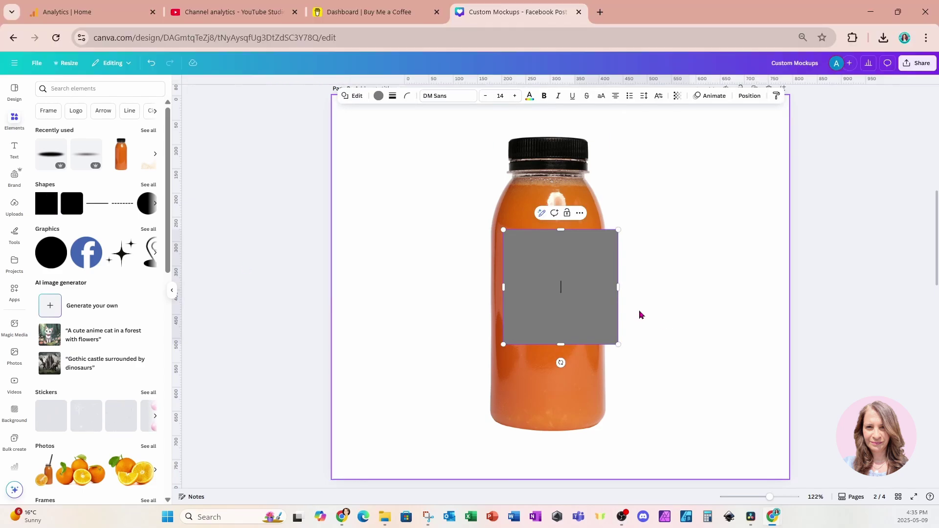
pyautogui.moveTo(576, 297); pyautogui.dragTo(599, 309)
pyautogui.doubleClick(601, 310)
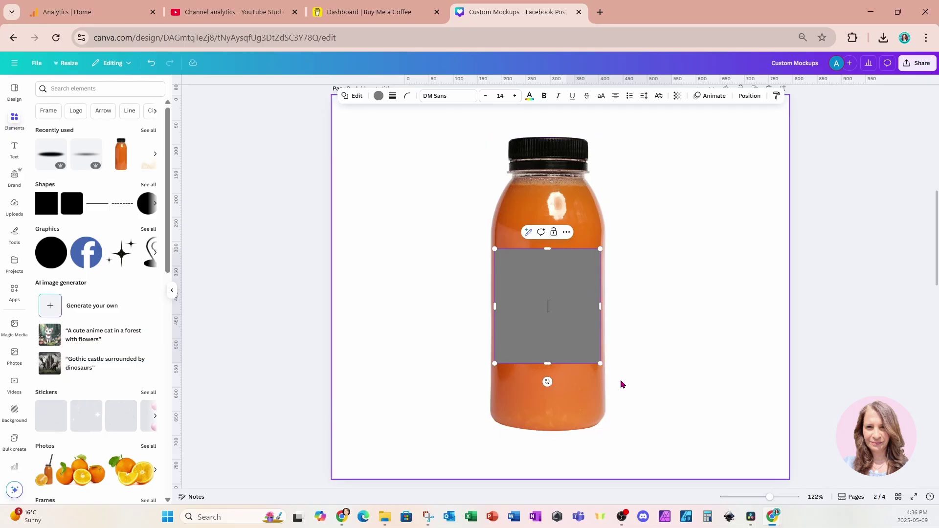
pyautogui.click(636, 306)
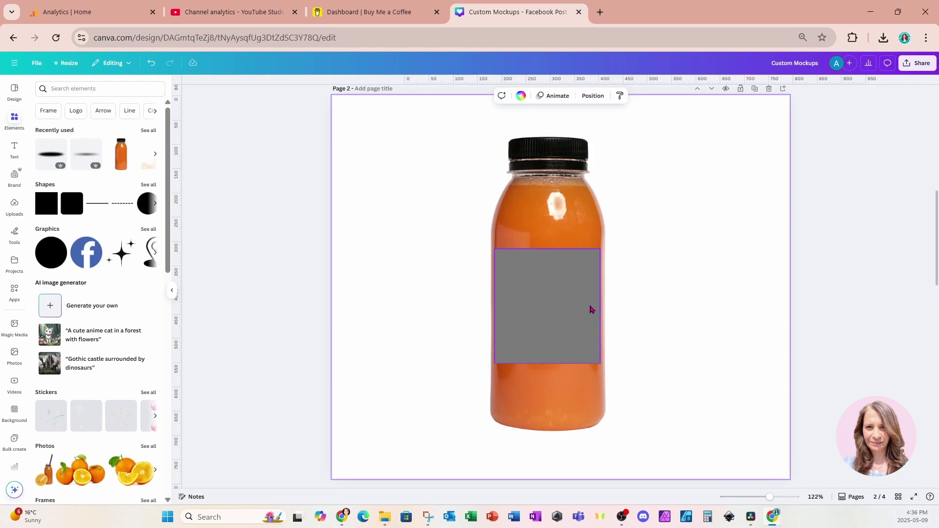
# Fill the bottle's label rectangle with the magenta brand colour
pyautogui.click(571, 312)
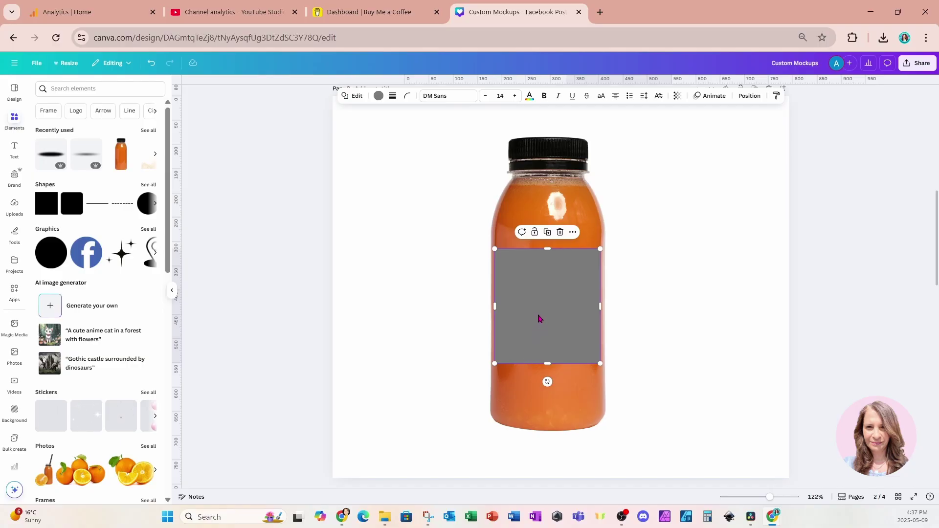
pyautogui.click(641, 295)
pyautogui.click(562, 311)
pyautogui.click(378, 97)
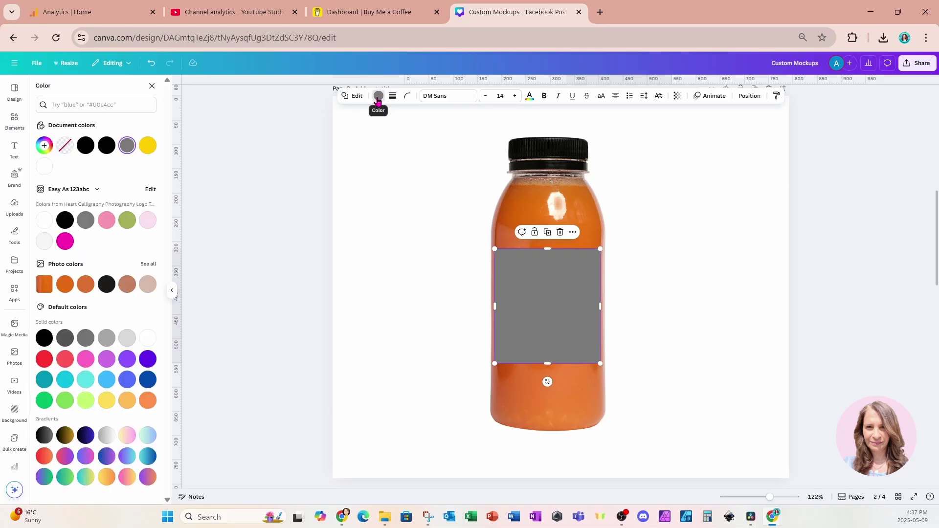
pyautogui.click(65, 242)
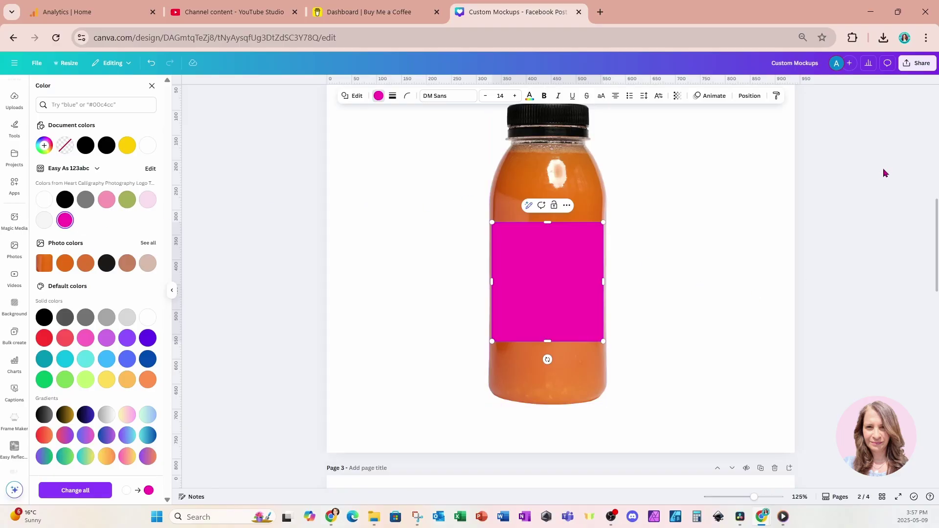
# Download page 2 of the design as a PNG
pyautogui.click(917, 67)
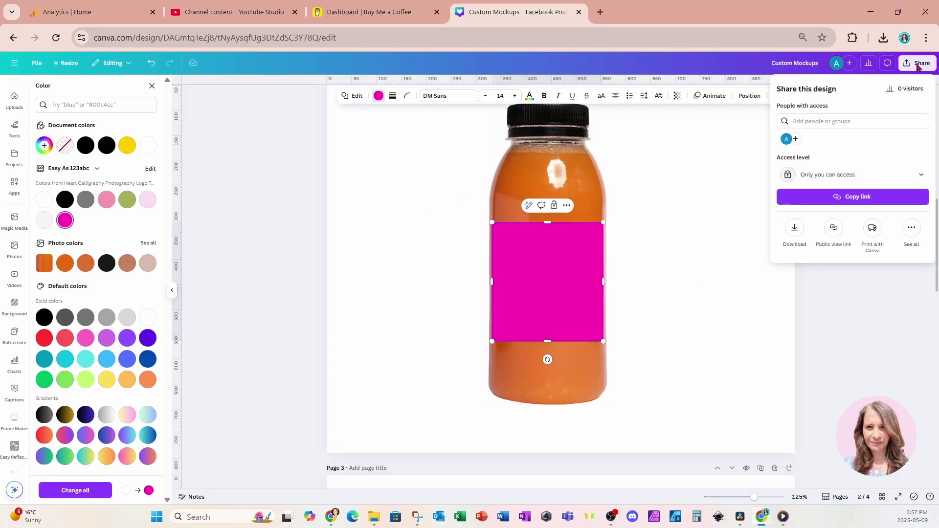
pyautogui.click(794, 229)
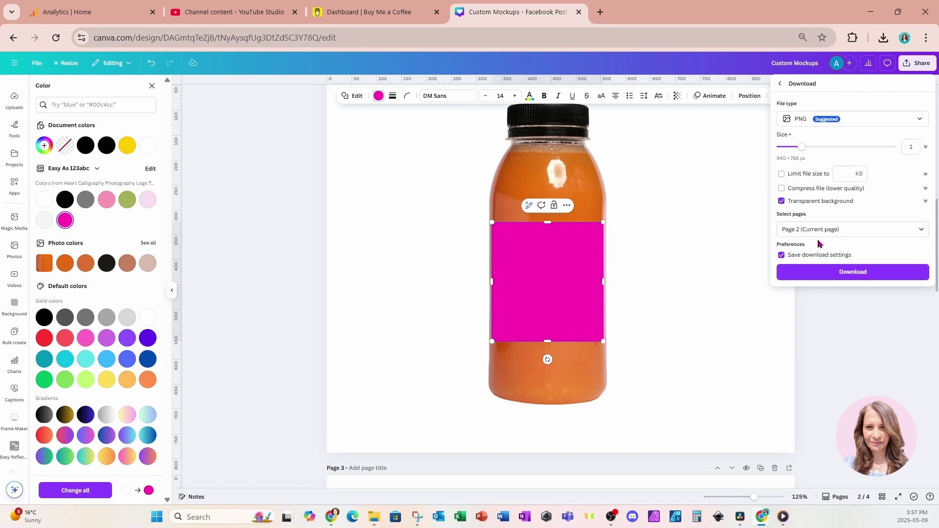
pyautogui.click(812, 273)
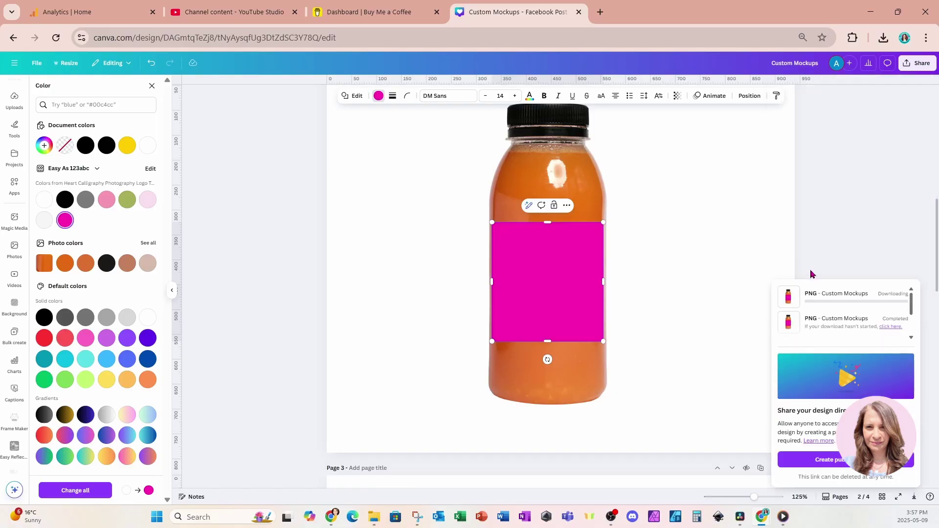
# Place the downloaded magenta-labelled bottle PNG, Custom Mockups (6).png, onto page 3
pyautogui.scroll(-5, 697, 323)
pyautogui.scroll(-4, 697, 324)
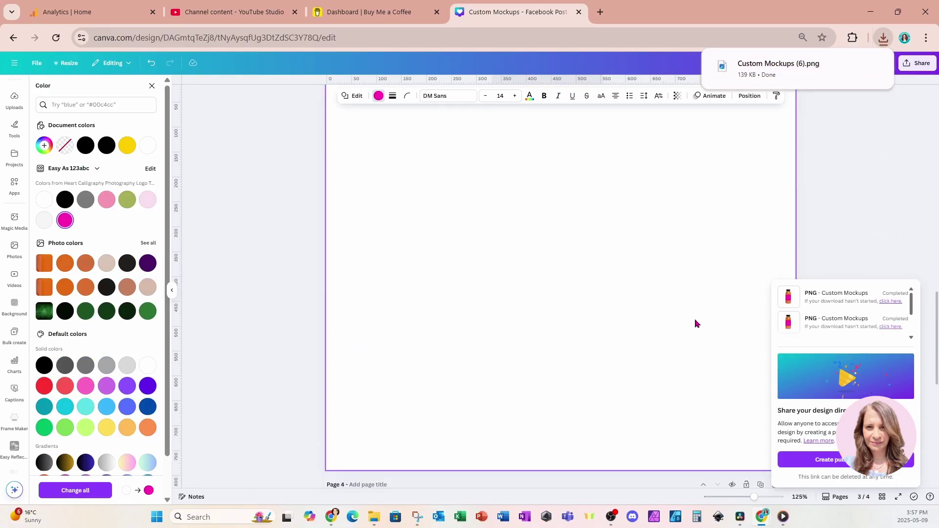
pyautogui.moveTo(768, 65); pyautogui.dragTo(574, 282)
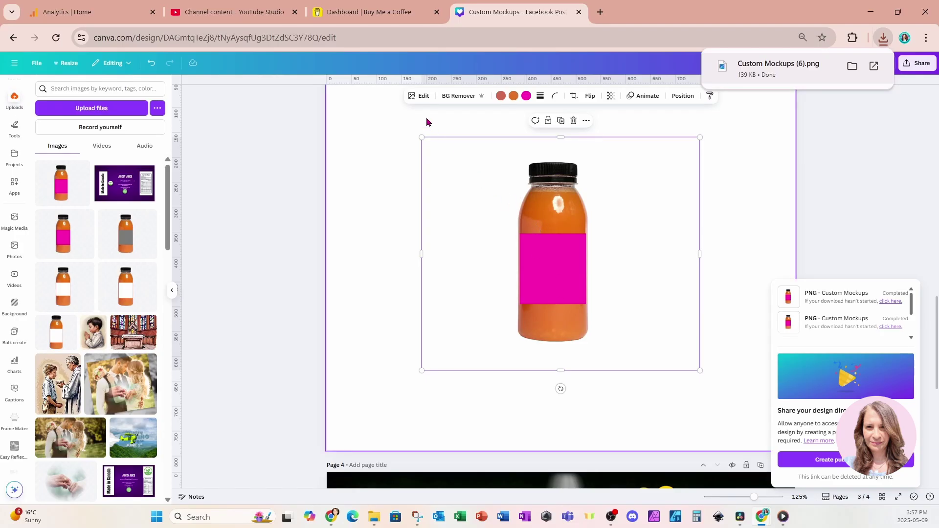
# Make the page 3 bottle a custom mockup template from the fourth Mockups result, with a landscape placeholder
pyautogui.click(419, 97)
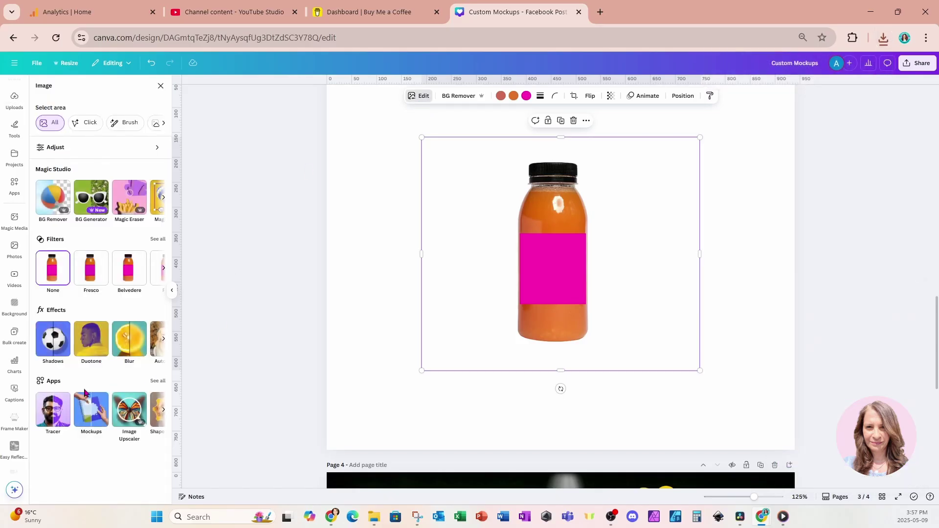
pyautogui.click(84, 416)
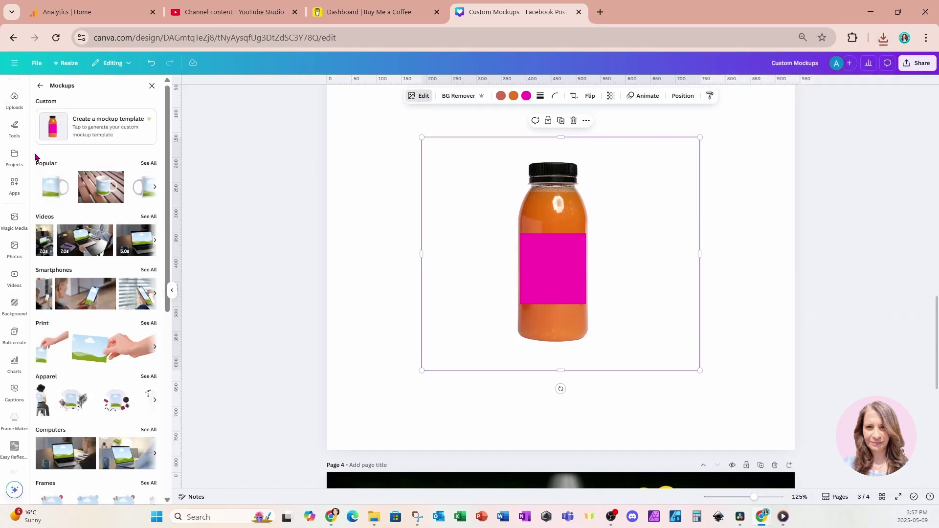
pyautogui.click(92, 137)
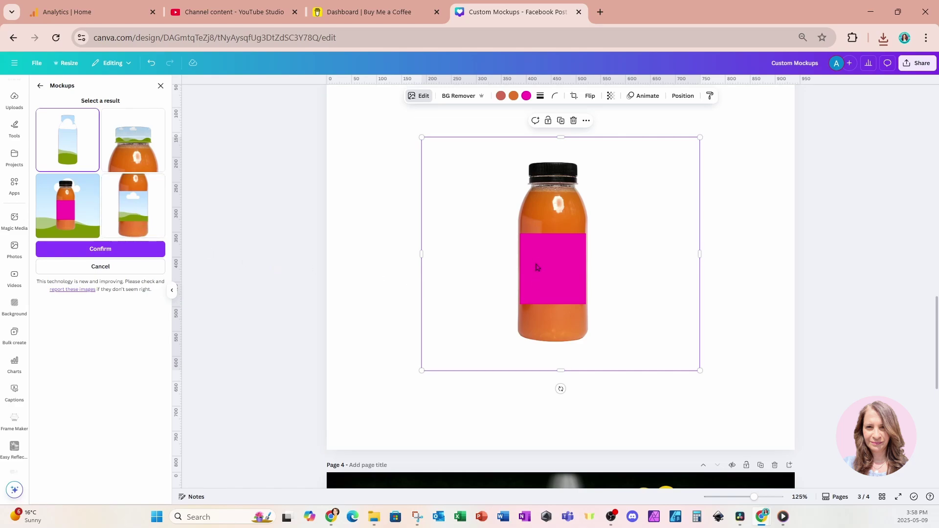
pyautogui.click(142, 215)
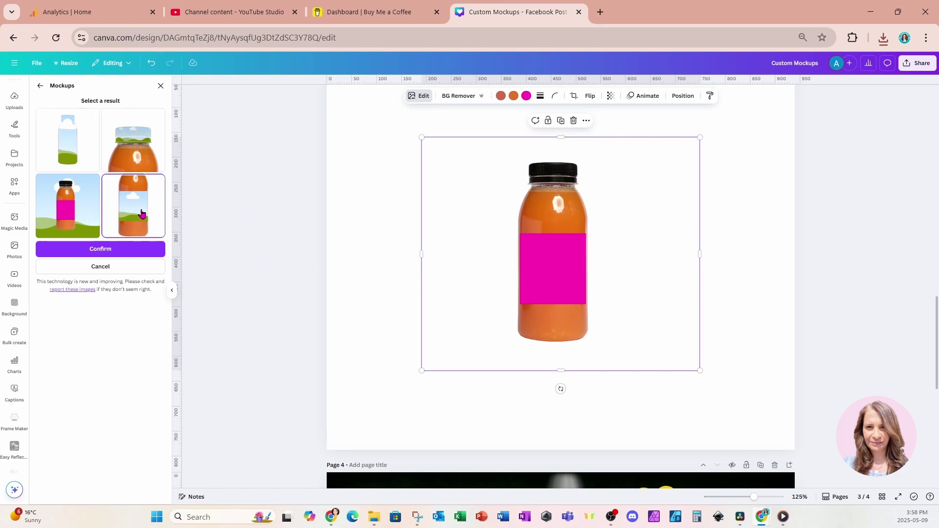
pyautogui.click(88, 247)
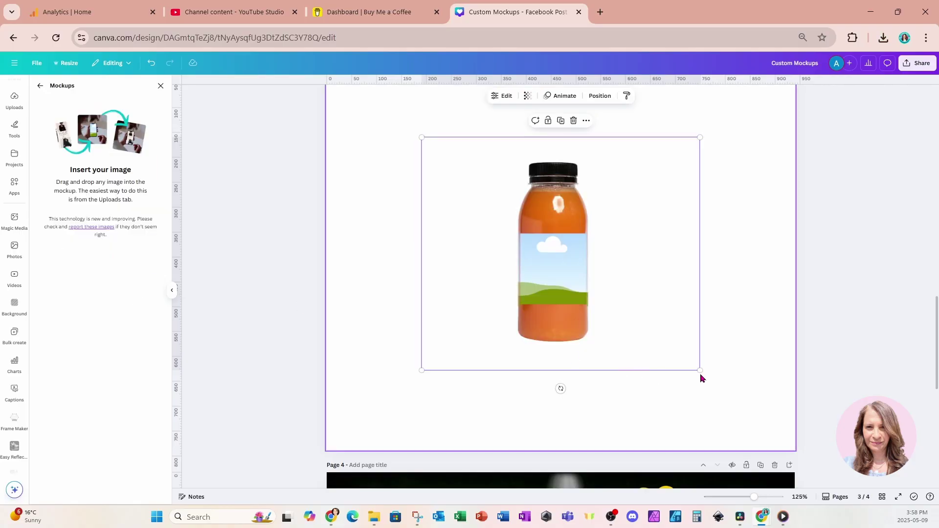
# Enlarge the bottle mockup on page 3
pyautogui.moveTo(700, 370); pyautogui.dragTo(766, 425)
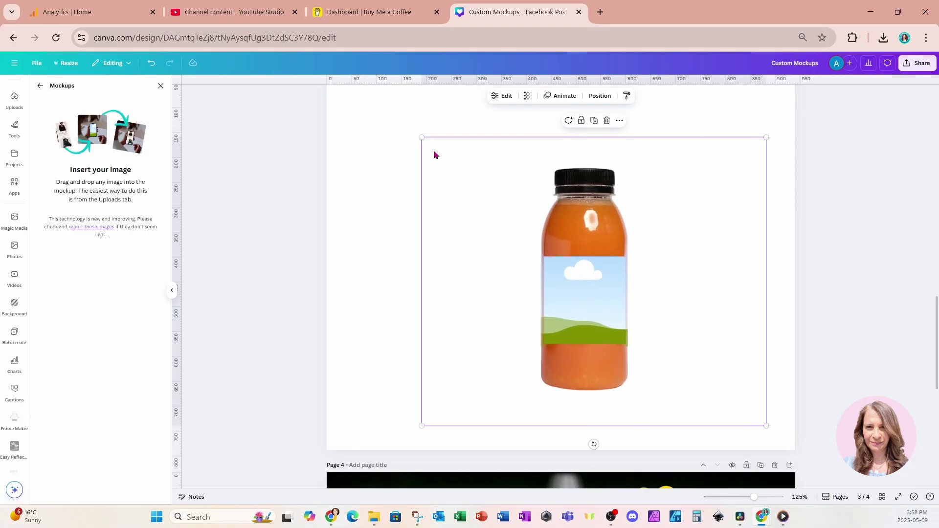
pyautogui.moveTo(421, 139); pyautogui.dragTo(349, 107)
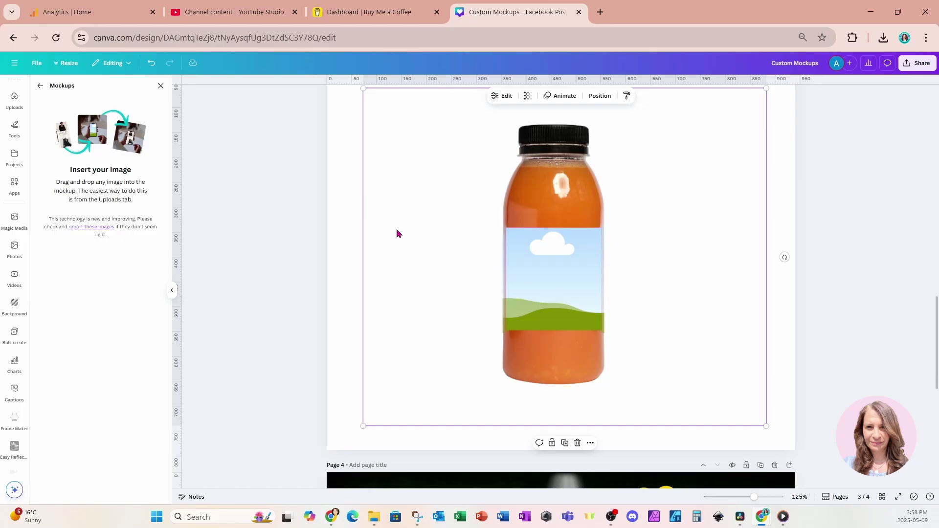
pyautogui.scroll(2, 12, 189)
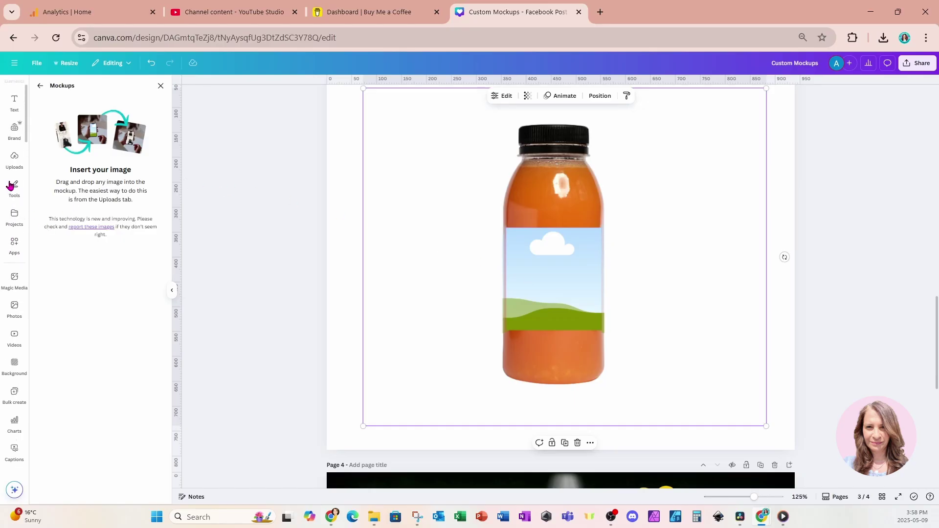
# Wrap the purple Juicey Juice label from Uploads onto the bottle mockup's label area
pyautogui.click(14, 159)
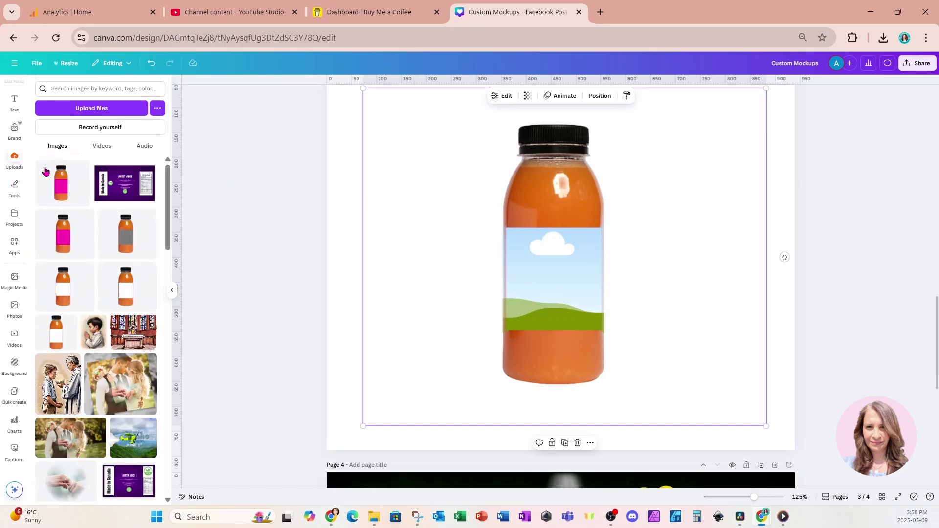
pyautogui.click(115, 196)
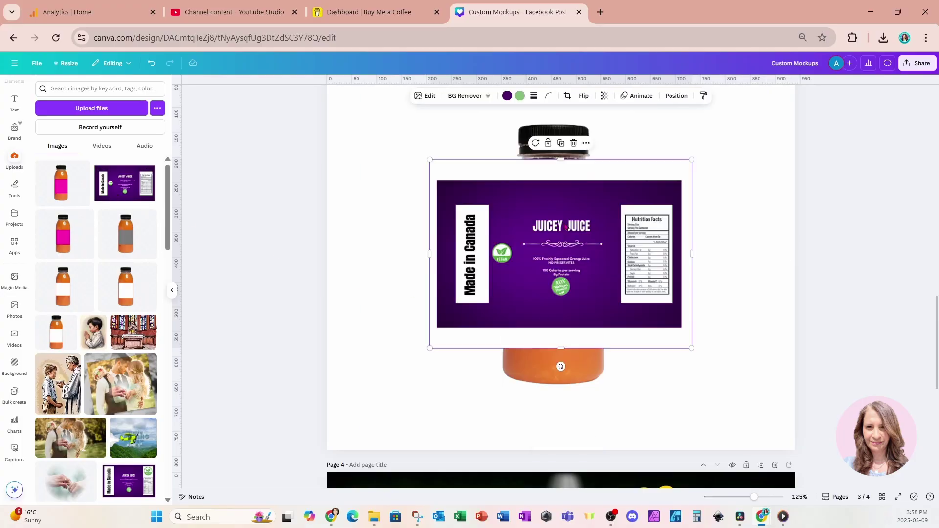
pyautogui.moveTo(566, 228); pyautogui.dragTo(565, 242)
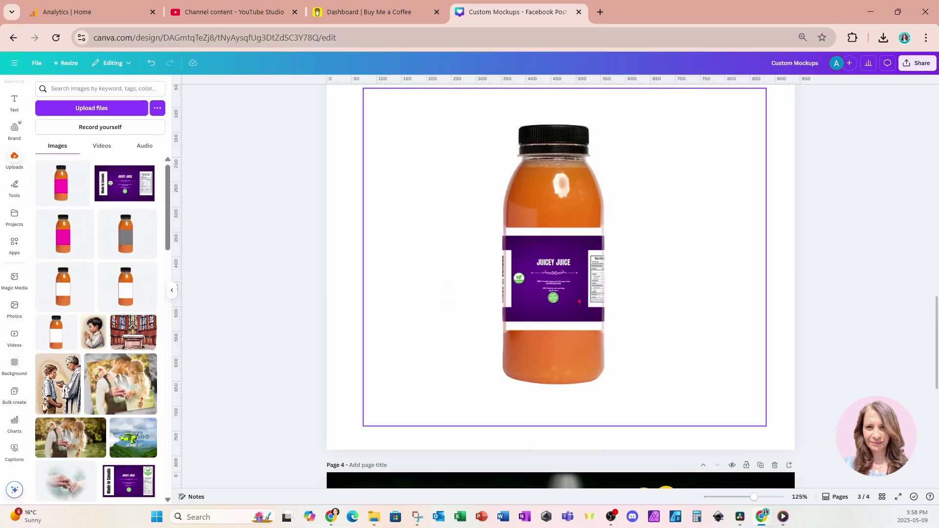
pyautogui.scroll(3, 578, 303)
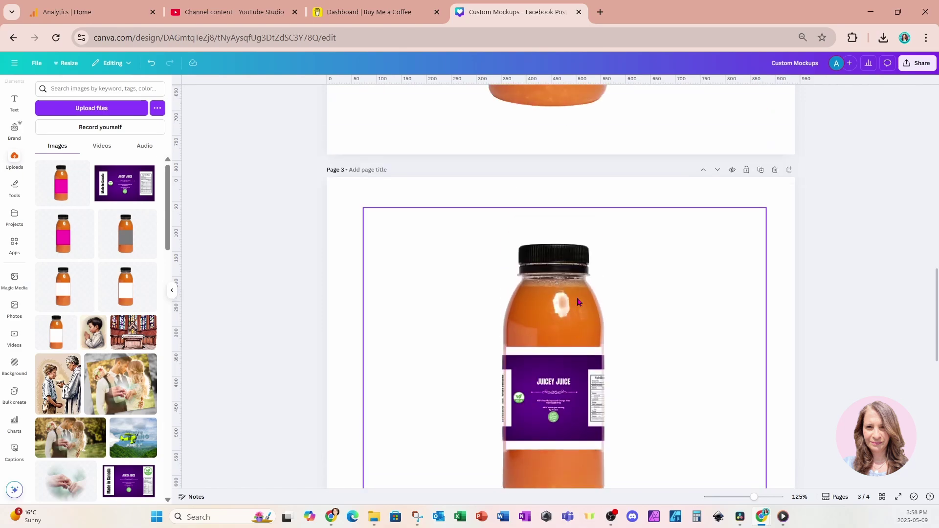
pyautogui.scroll(-2, 579, 302)
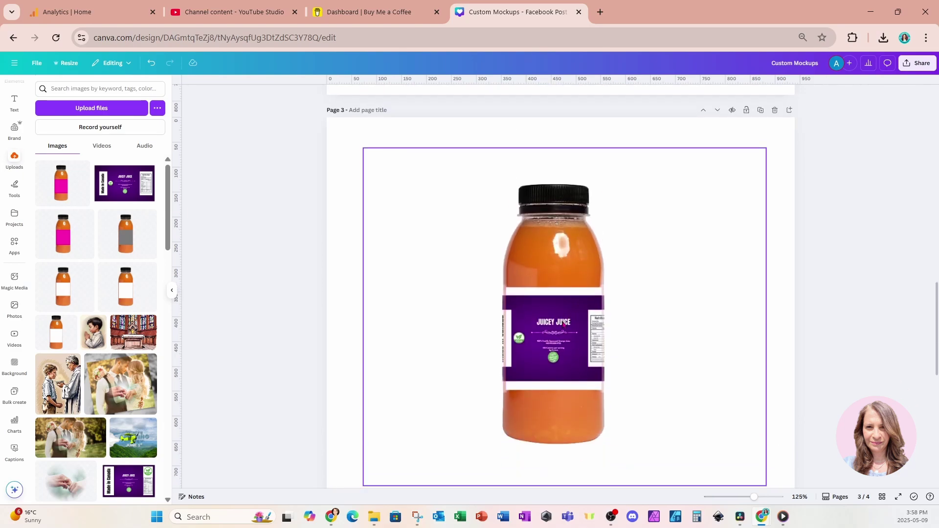
pyautogui.click(534, 246)
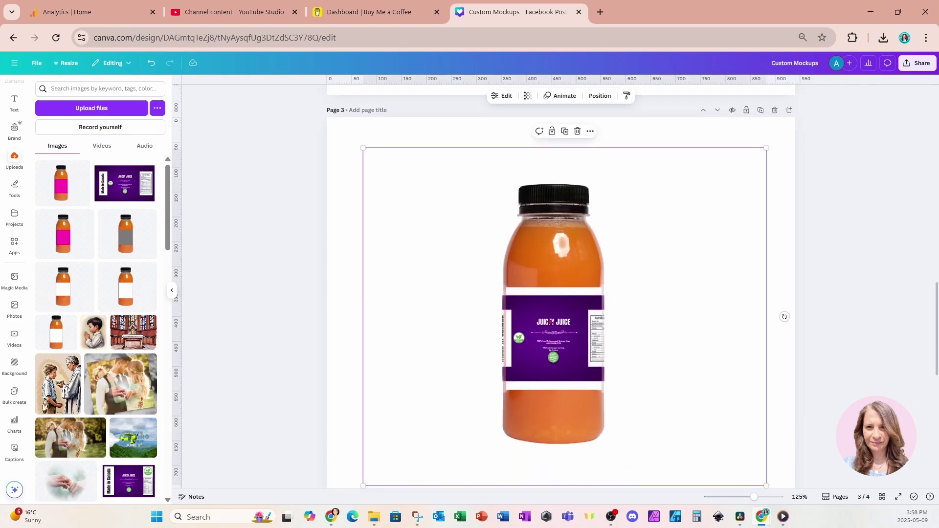
# Recrop the mockup label so the centred Juicey Juice front panel fills the label band
pyautogui.click(503, 98)
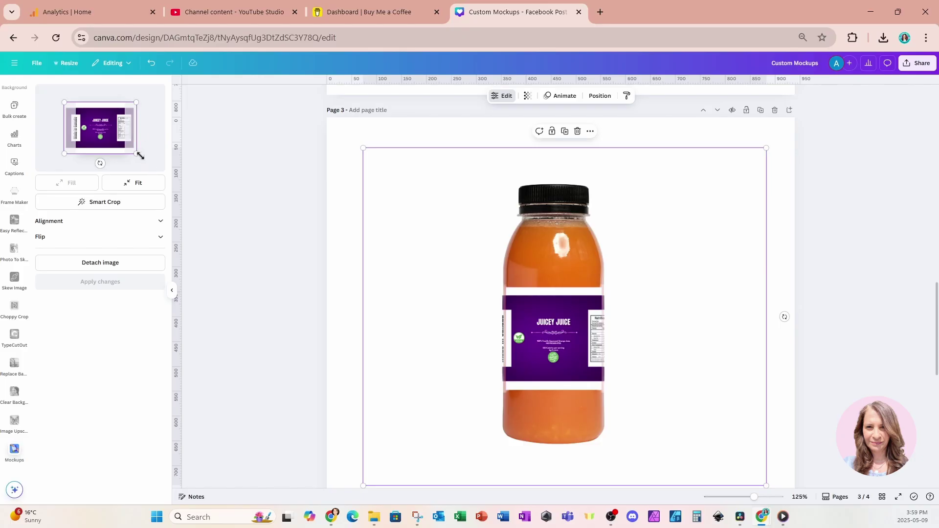
pyautogui.moveTo(136, 153); pyautogui.dragTo(152, 165)
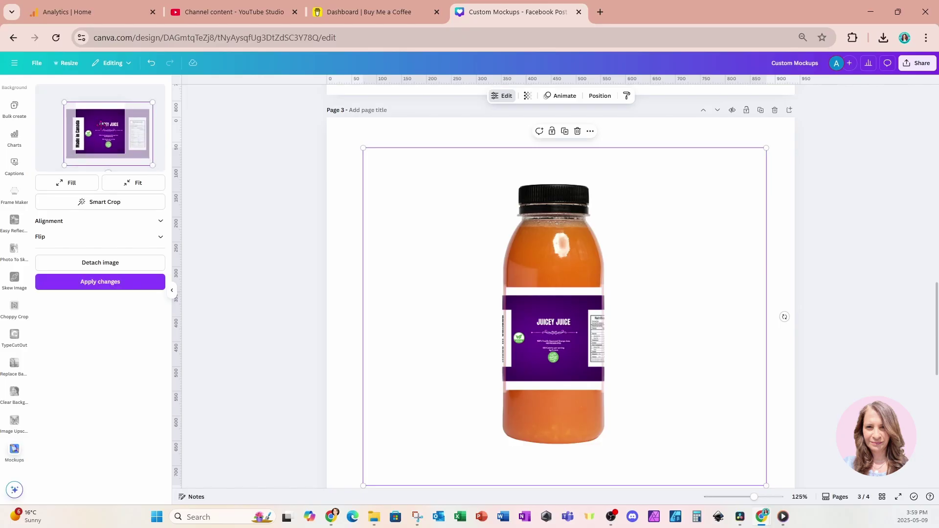
pyautogui.moveTo(65, 104); pyautogui.dragTo(39, 85)
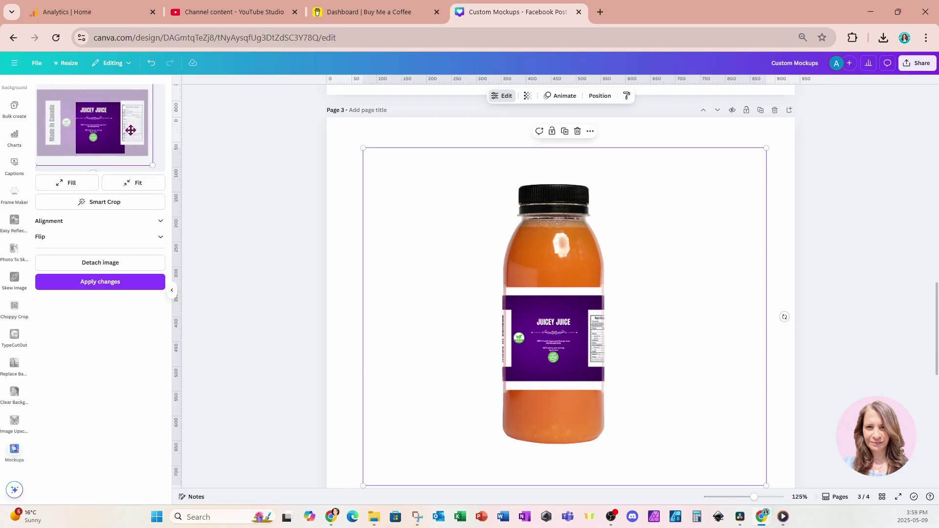
pyautogui.moveTo(131, 125); pyautogui.dragTo(136, 134)
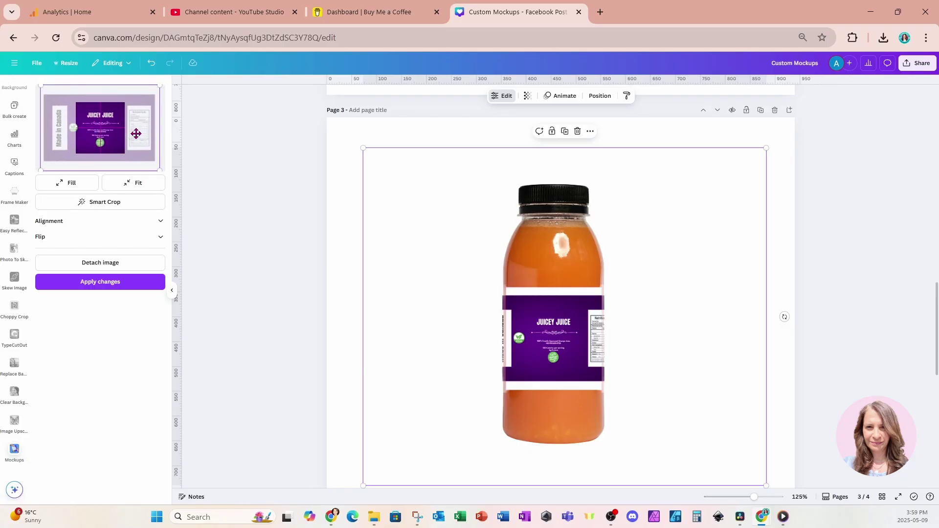
pyautogui.moveTo(39, 84); pyautogui.dragTo(38, 84)
pyautogui.moveTo(104, 131); pyautogui.dragTo(107, 132)
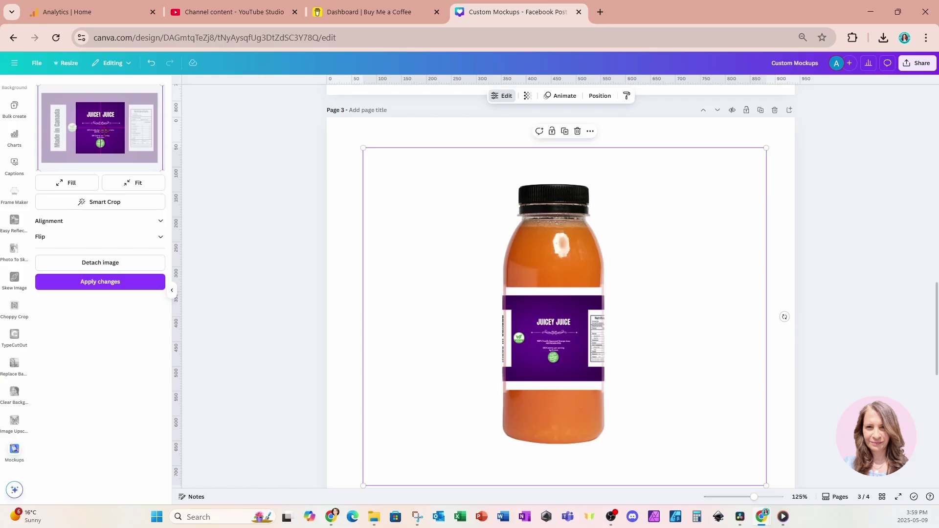
pyautogui.moveTo(40, 172); pyautogui.dragTo(33, 175)
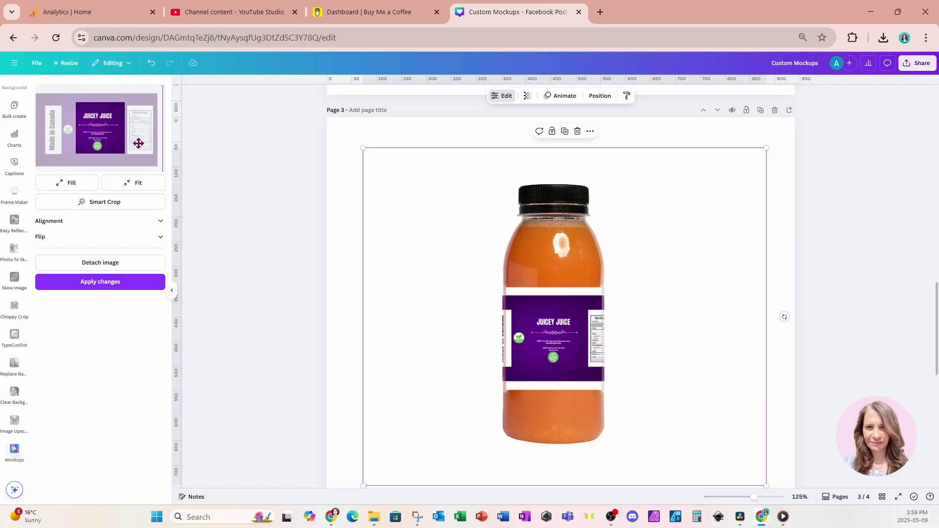
pyautogui.moveTo(137, 144); pyautogui.dragTo(139, 143)
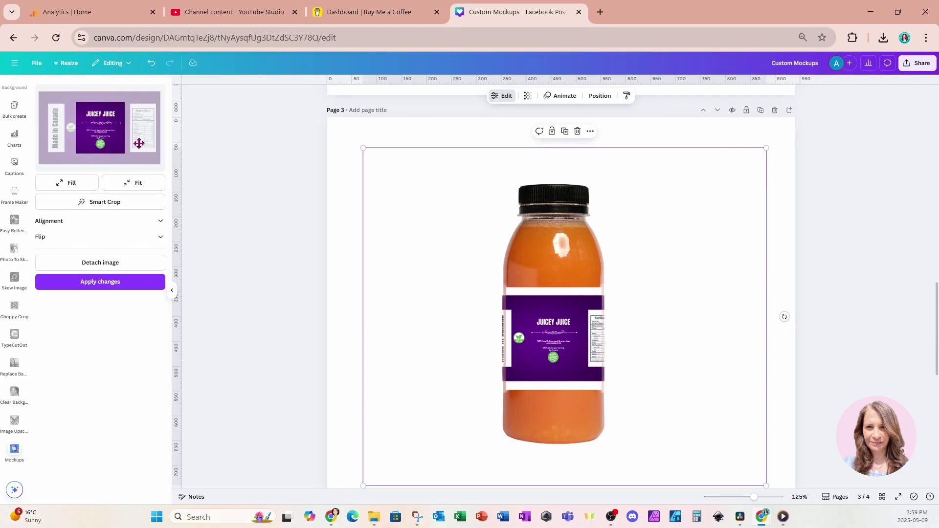
pyautogui.click(56, 284)
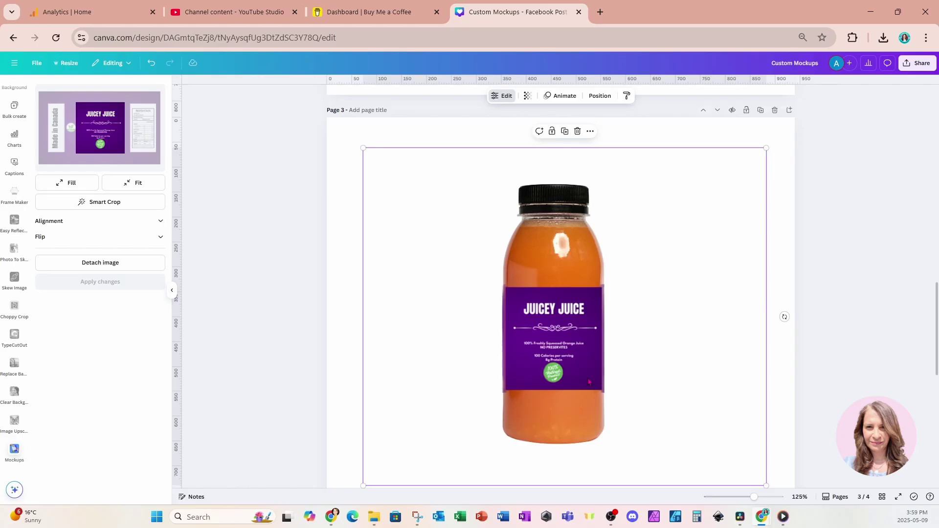
# Duplicate the bottle to its right and reframe the copy's label to show Nutrition Facts
pyautogui.click(564, 131)
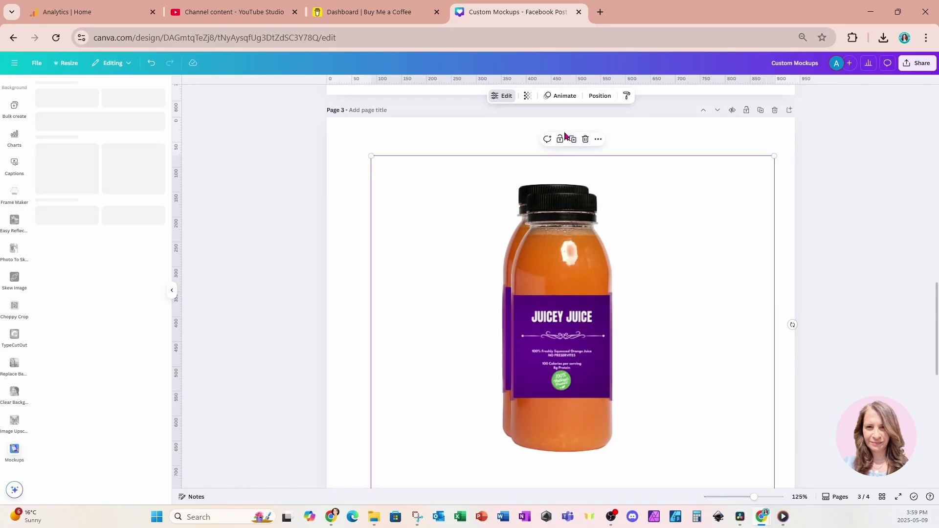
pyautogui.moveTo(573, 347); pyautogui.dragTo(674, 339)
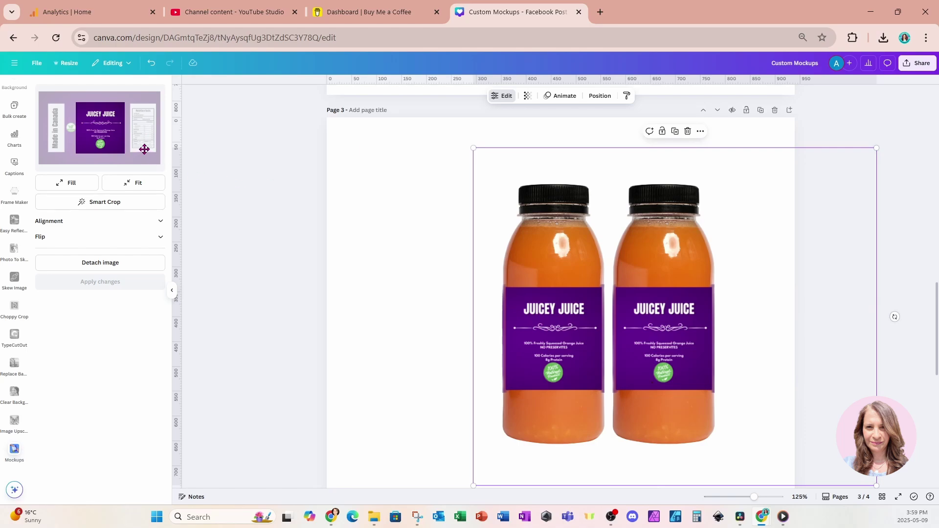
pyautogui.moveTo(144, 149); pyautogui.dragTo(98, 148)
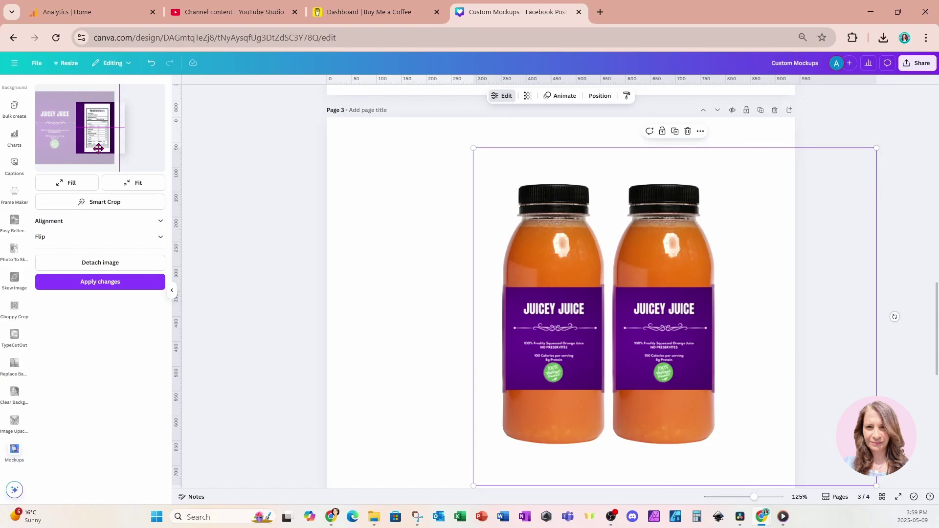
pyautogui.click(79, 281)
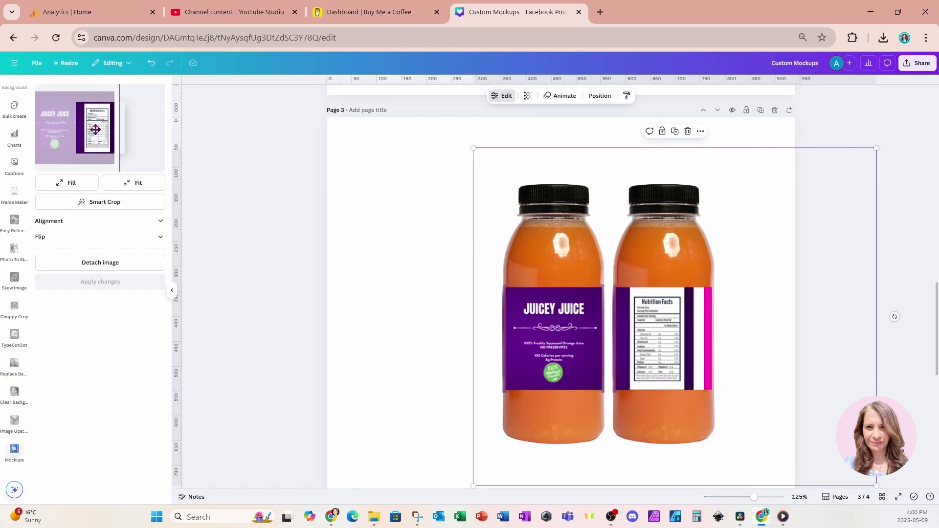
pyautogui.moveTo(96, 129); pyautogui.dragTo(100, 129)
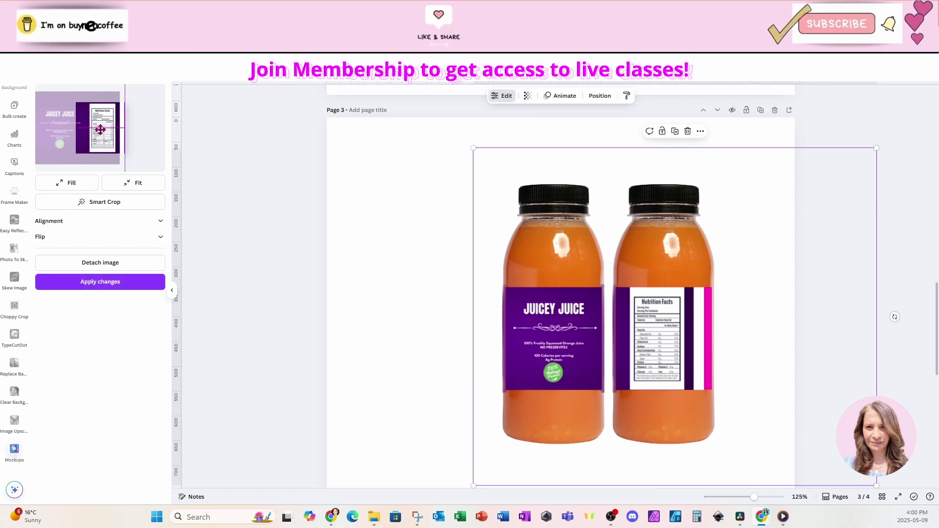
pyautogui.click(61, 279)
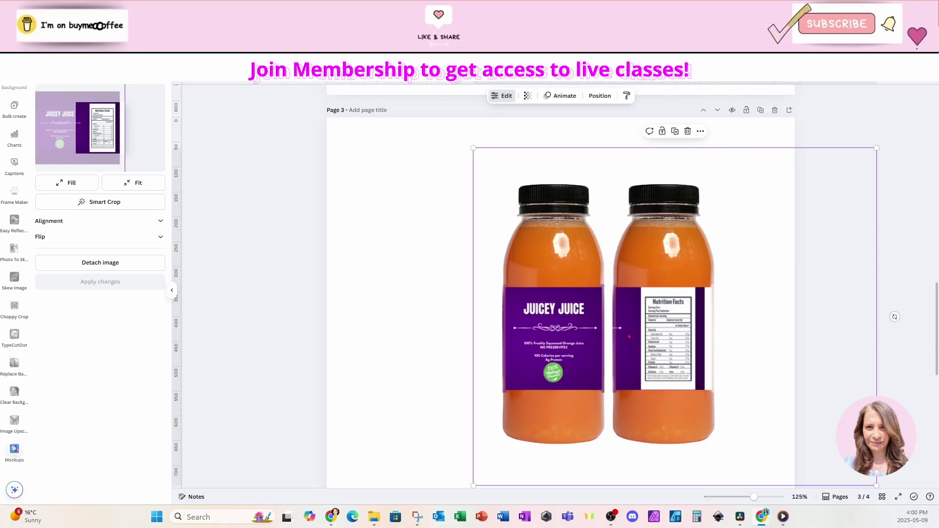
pyautogui.click(401, 248)
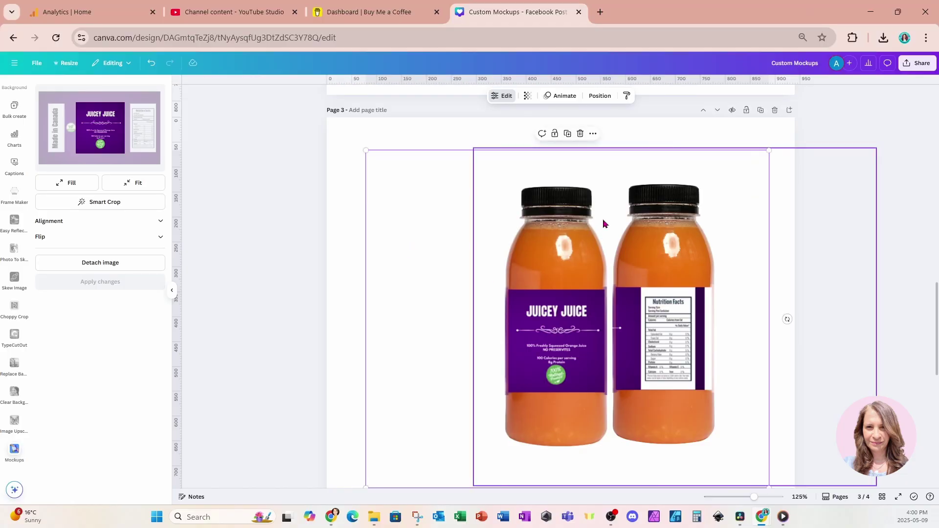
# Place the front-label bottle on the left of the green 50% Off poster
pyautogui.scroll(-10, 603, 223)
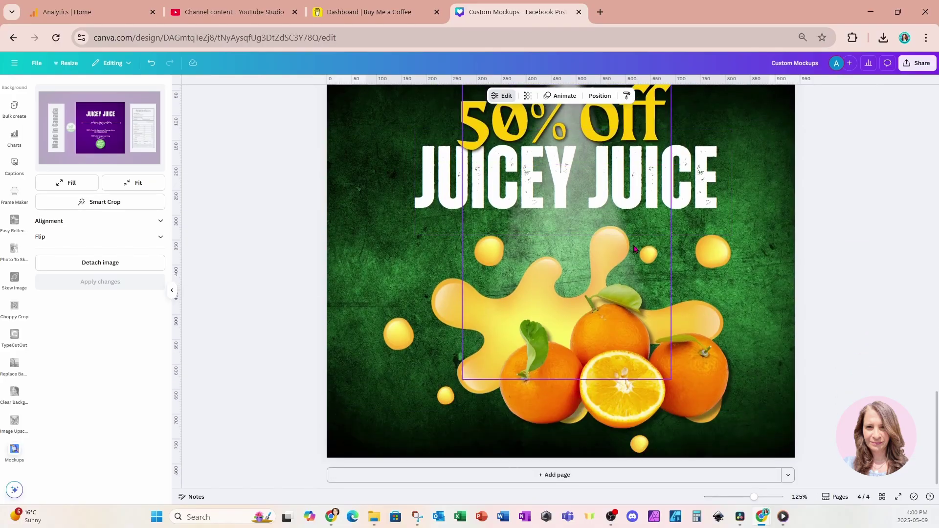
pyautogui.click(636, 250)
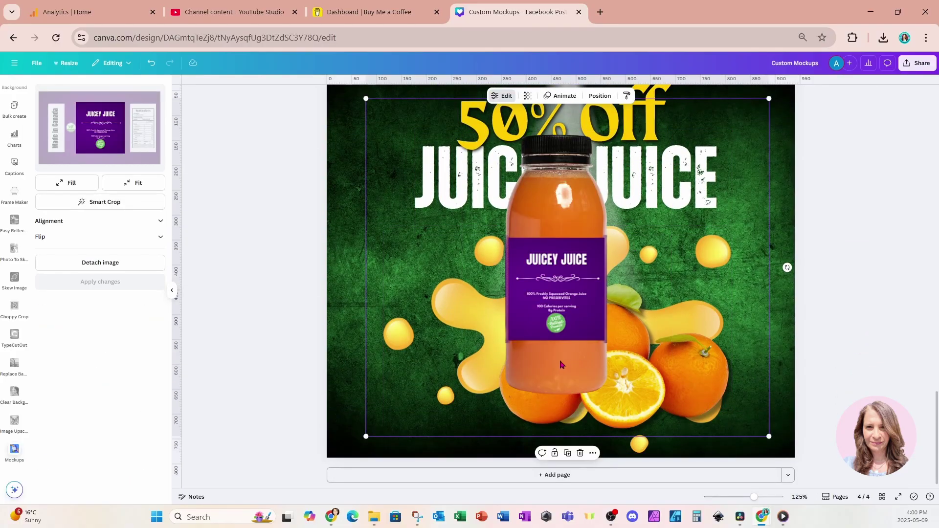
pyautogui.moveTo(557, 363); pyautogui.dragTo(457, 405)
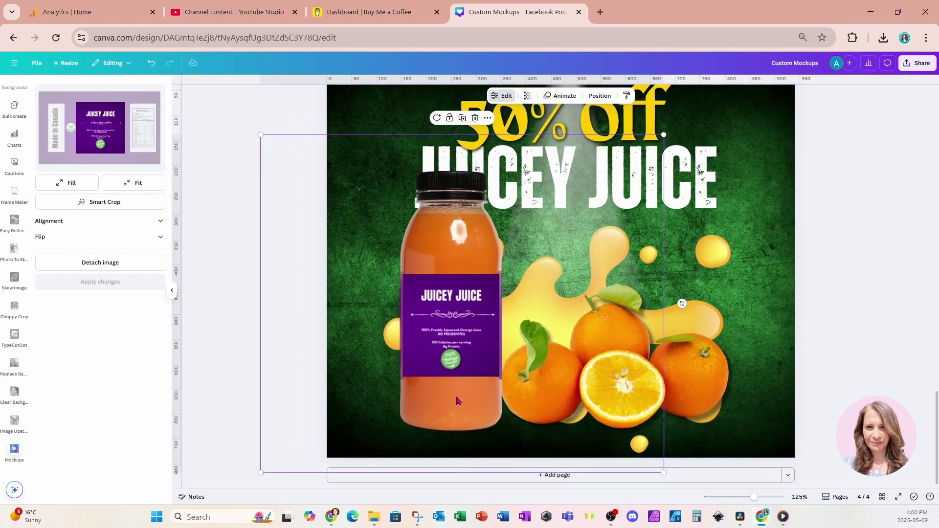
# Copy the nutrition-facts bottle onto the poster, overlapping the front-label bottle
pyautogui.scroll(2, 532, 400)
pyautogui.scroll(4, 532, 400)
pyautogui.click(738, 250)
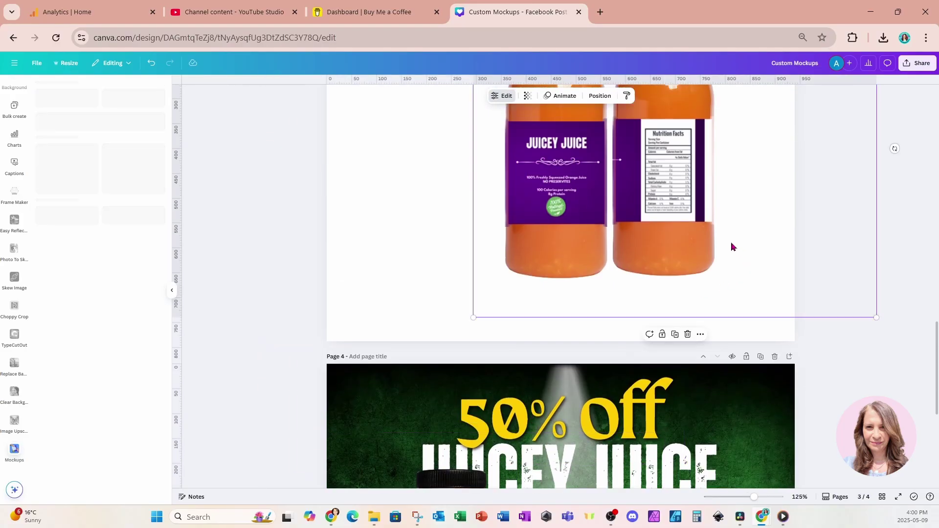
pyautogui.scroll(-6, 735, 247)
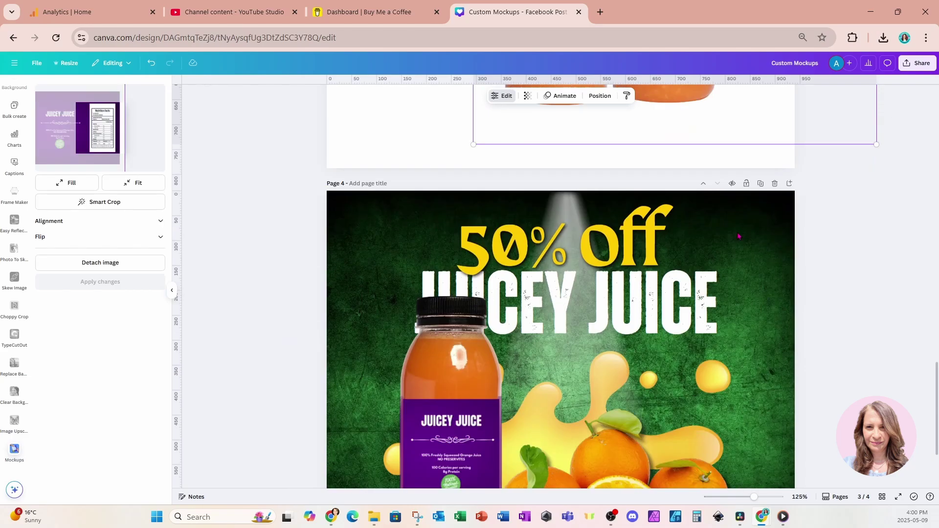
pyautogui.click(689, 298)
pyautogui.hotkey('ctrl', 'v')
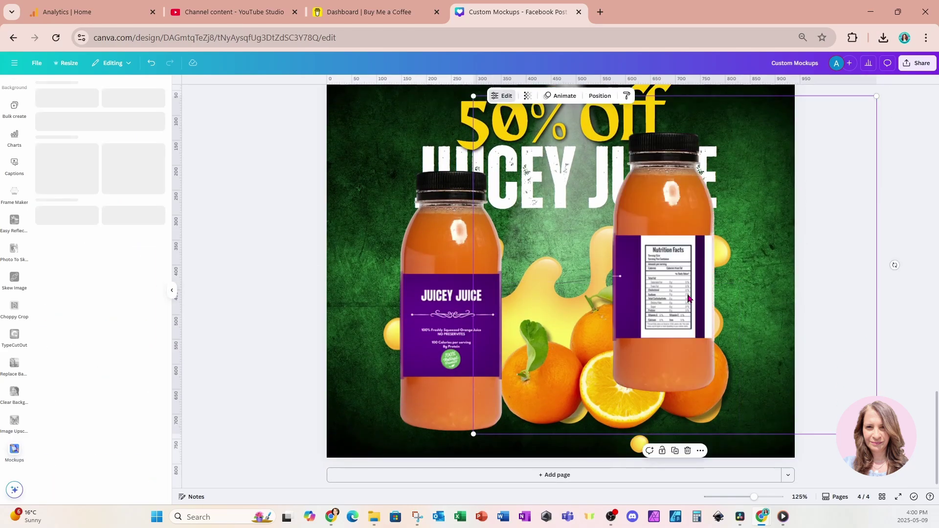
pyautogui.moveTo(680, 372); pyautogui.dragTo(544, 402)
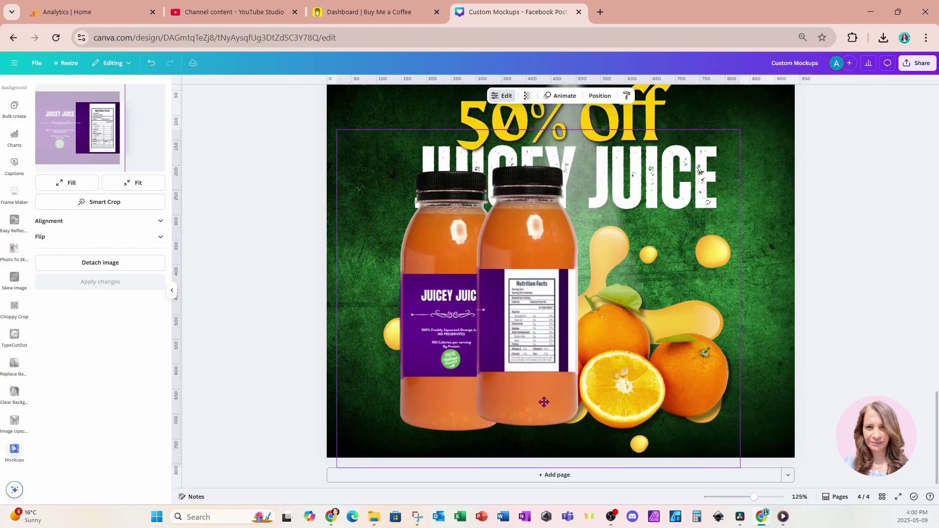
# Reorder layers so the front-label bottle sits in front of the nutrition-facts bottle
pyautogui.click(599, 95)
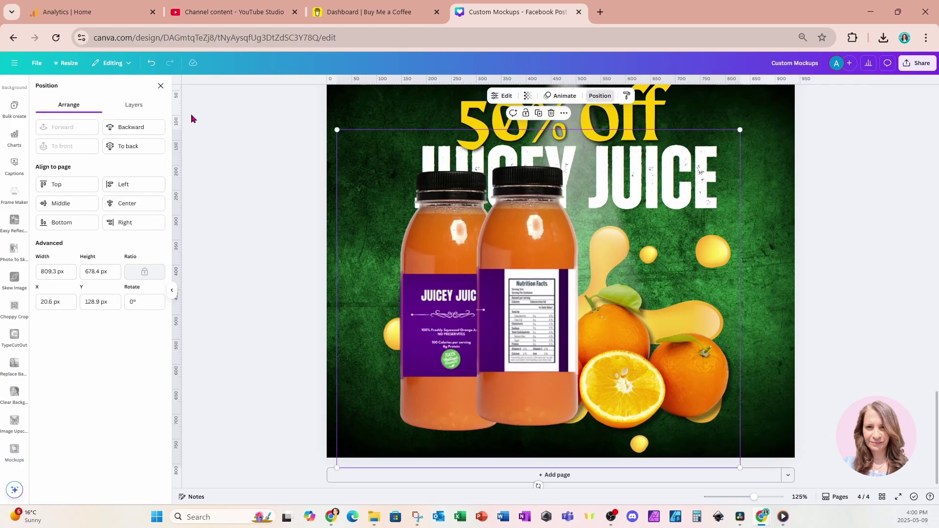
pyautogui.click(136, 105)
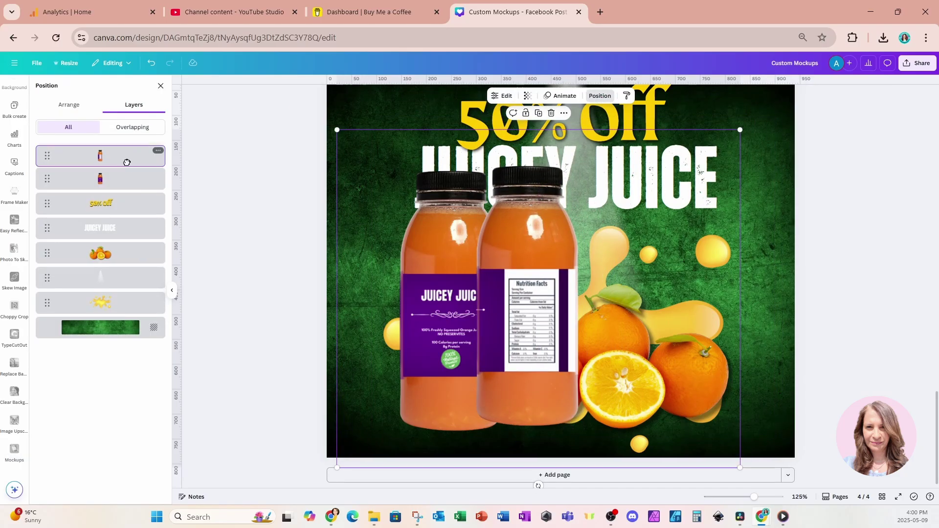
pyautogui.moveTo(126, 163); pyautogui.dragTo(126, 201)
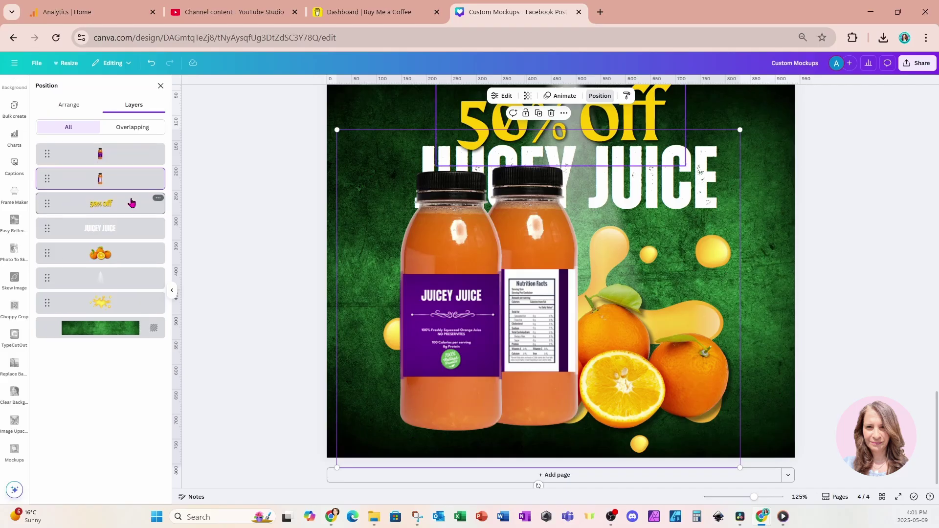
pyautogui.click(461, 313)
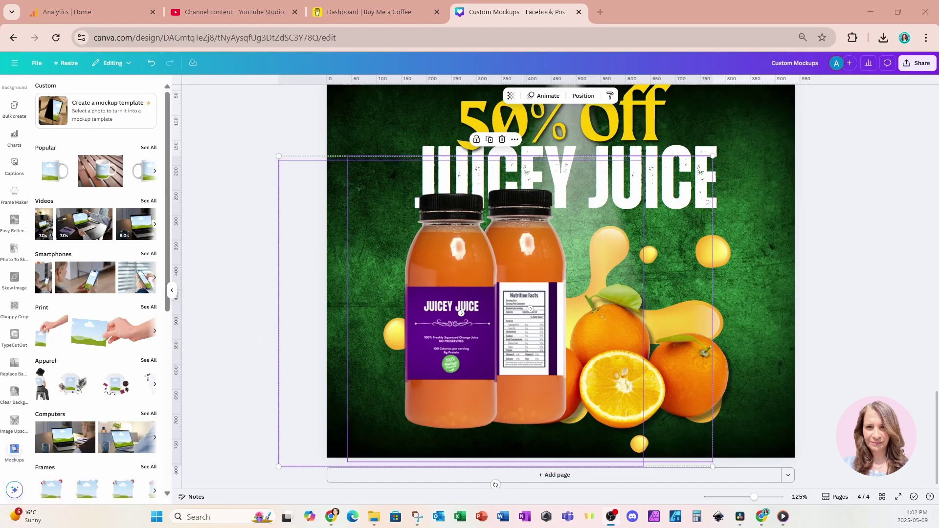